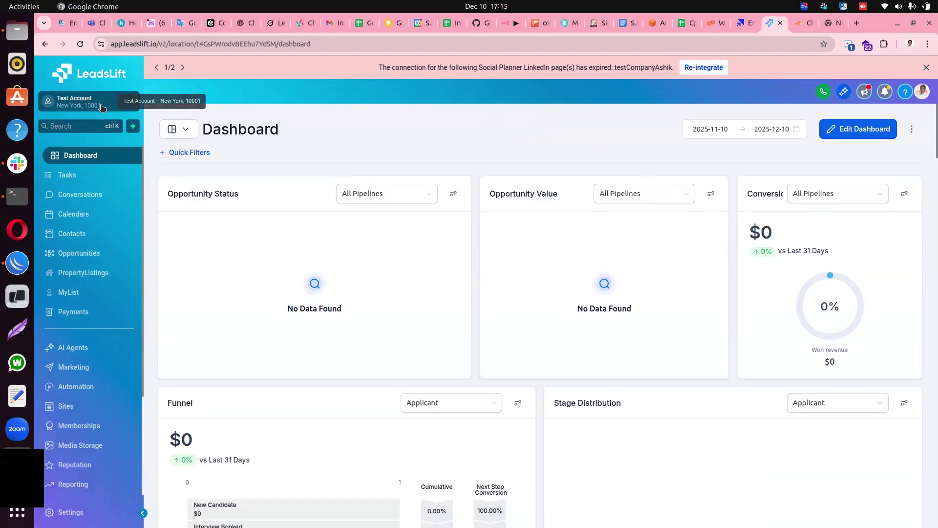
Go to Settings > Email Services and reach the dedicated sending domains list.
{"action": "left_click", "coordinate": [68, 512]}
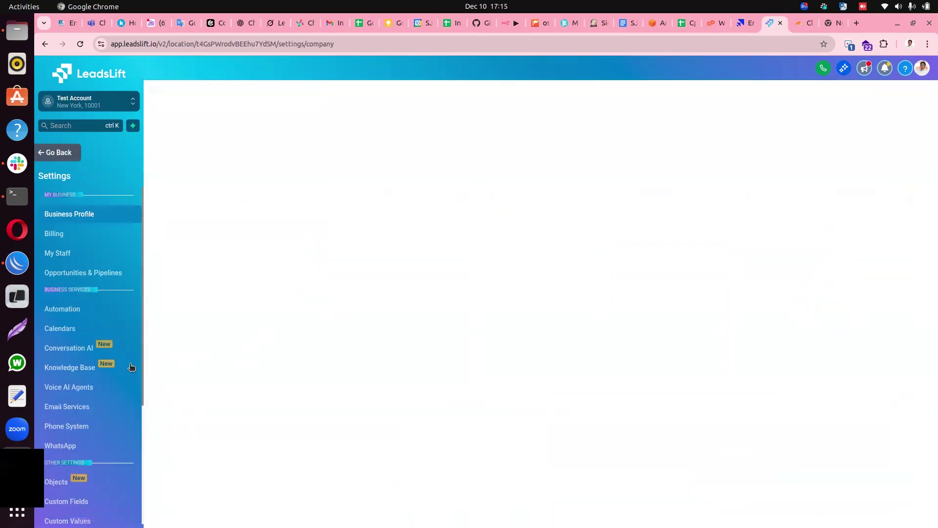
{"action": "left_click", "coordinate": [67, 407]}
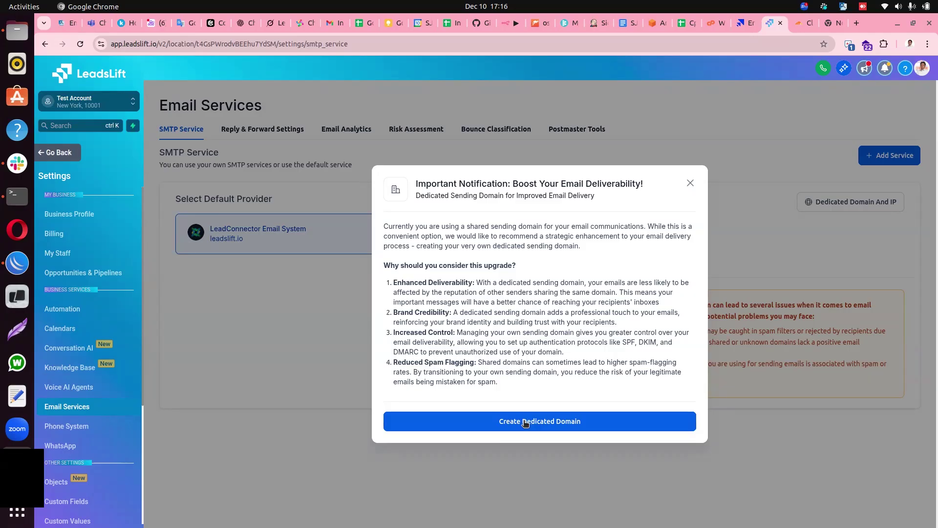
{"action": "left_click", "coordinate": [526, 422]}
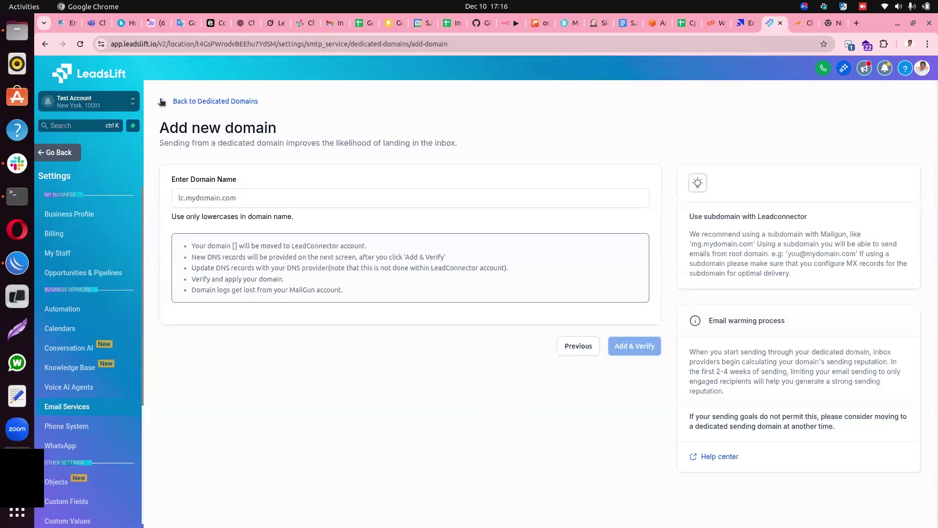
{"action": "left_click", "coordinate": [165, 100]}
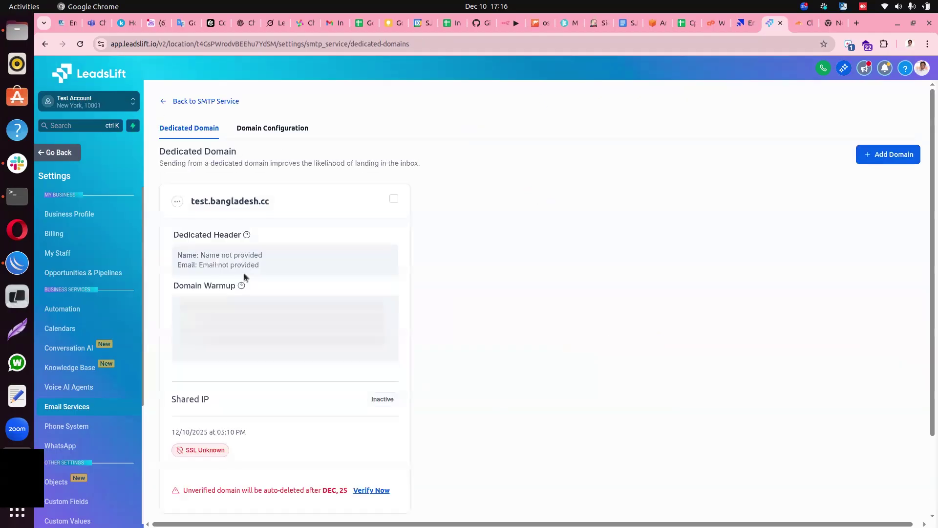
Return to the SMTP service overview and open the Dedicated Domain And IP page.
{"action": "left_click", "coordinate": [166, 102]}
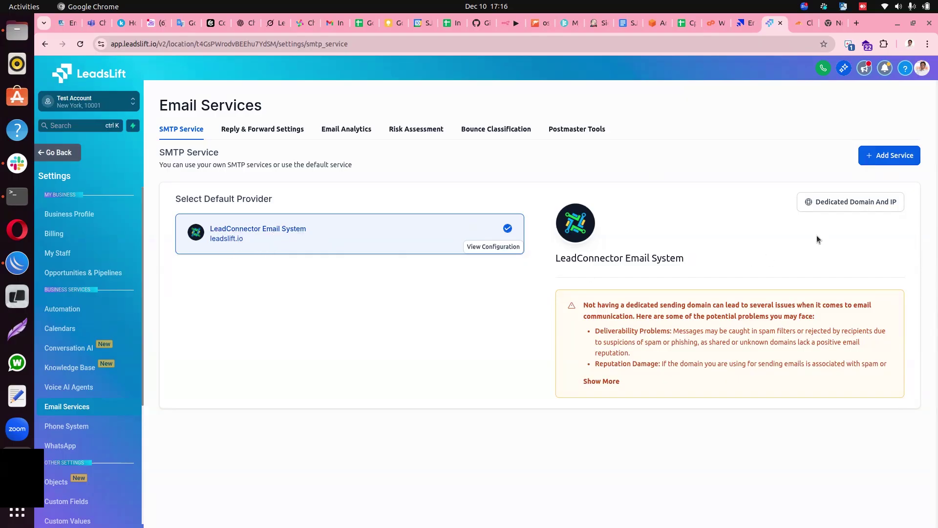
{"action": "left_click", "coordinate": [835, 202]}
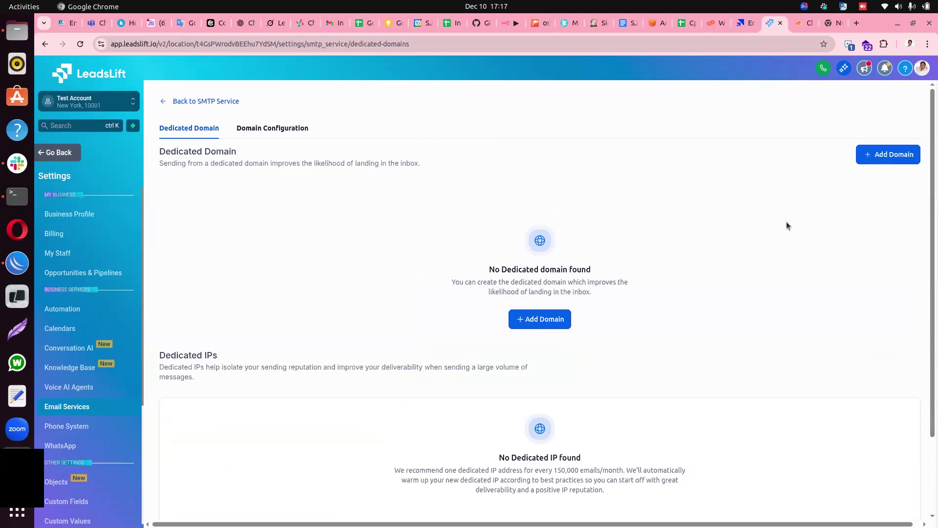
Add a new dedicated domain and enter test.bangladesh.cc as its domain name.
{"action": "left_click", "coordinate": [880, 160]}
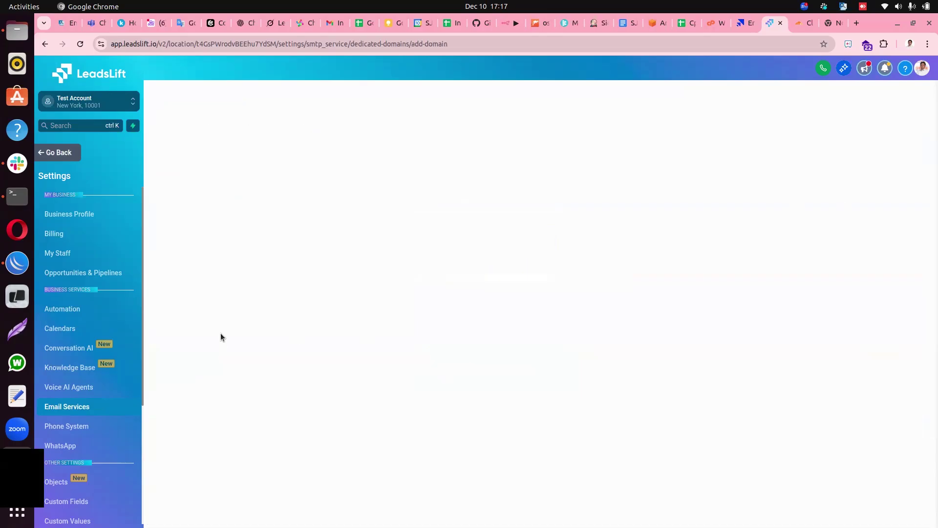
{"action": "left_click", "coordinate": [253, 196]}
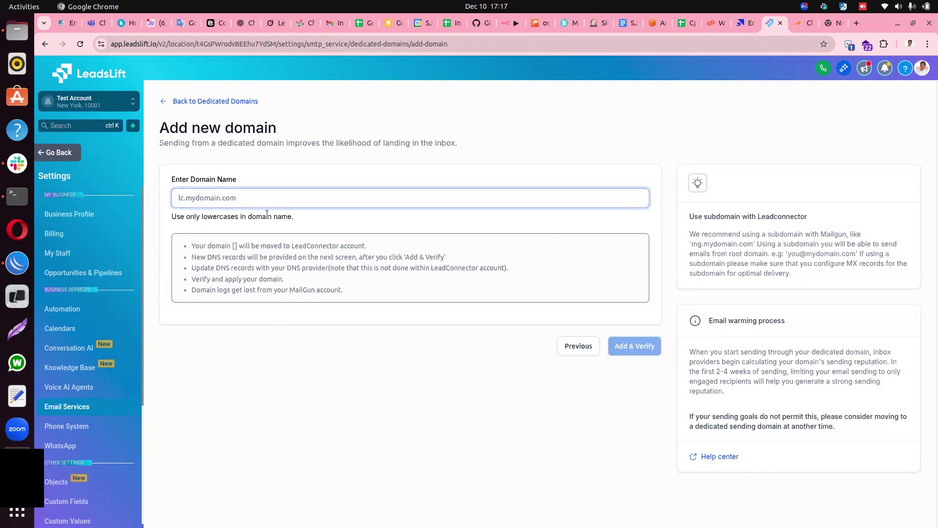
{"action": "type", "text": "test"}
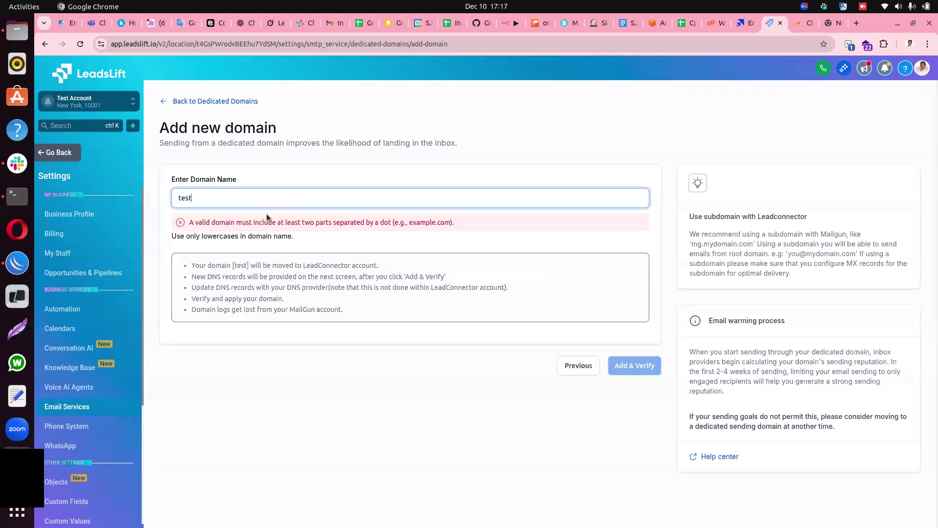
{"action": "type", "text": ".bangladesh.cc"}
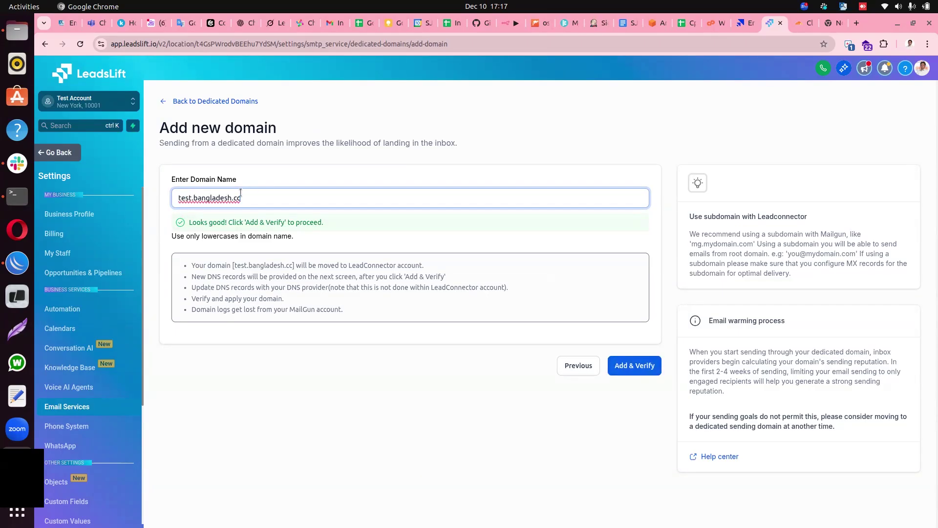
{"action": "key", "text": "shift+Left"}
{"action": "key", "text": "shift+Left"}
{"action": "key", "text": "shift+Left"}
{"action": "key", "text": "shift+Left"}
{"action": "key", "text": "shift+Left"}
{"action": "key", "text": "shift+Left"}
{"action": "key", "text": "shift+Left"}
{"action": "key", "text": "shift+Left"}
{"action": "key", "text": "shift+Left"}
{"action": "key", "text": "shift+Left"}
{"action": "key", "text": "shift+Left"}
{"action": "key", "text": "shift+Left"}
{"action": "key", "text": "shift+Left"}
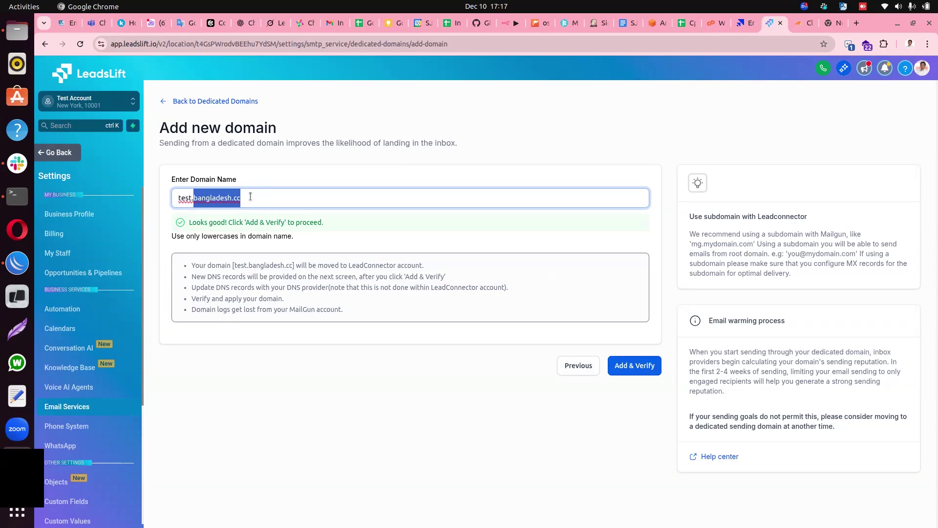
{"action": "left_click_drag", "start_coordinate": [250, 196], "coordinate": [194, 197]}
{"action": "left_click", "coordinate": [190, 197]}
{"action": "left_click_drag", "start_coordinate": [190, 197], "coordinate": [174, 198]}
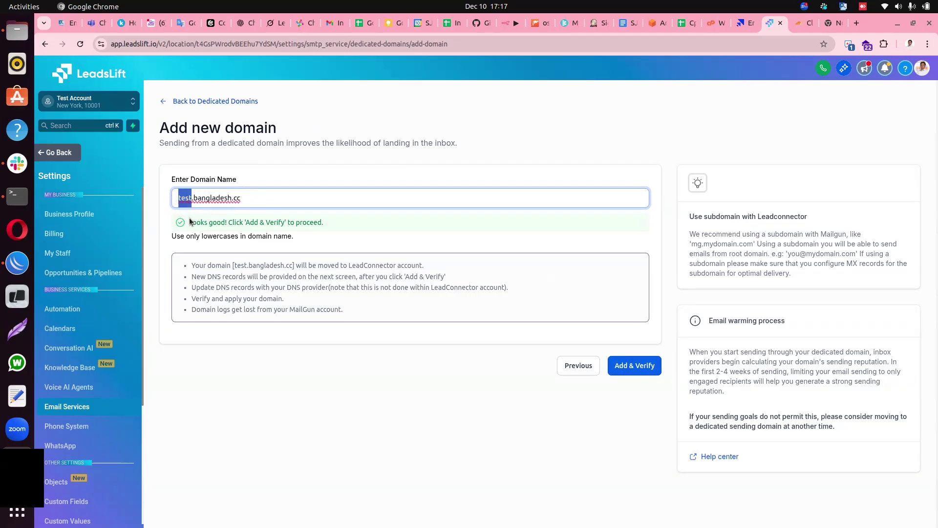
{"action": "left_click", "coordinate": [287, 201]}
Submit test.bangladesh.cc and choose manual setup to list its TXT, CNAME and MX records.
{"action": "left_click", "coordinate": [630, 370]}
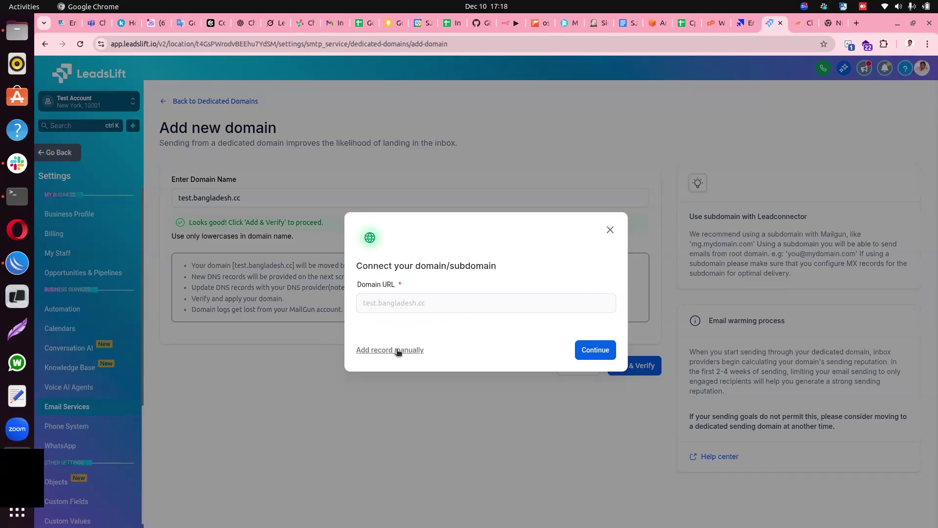
{"action": "left_click", "coordinate": [376, 351]}
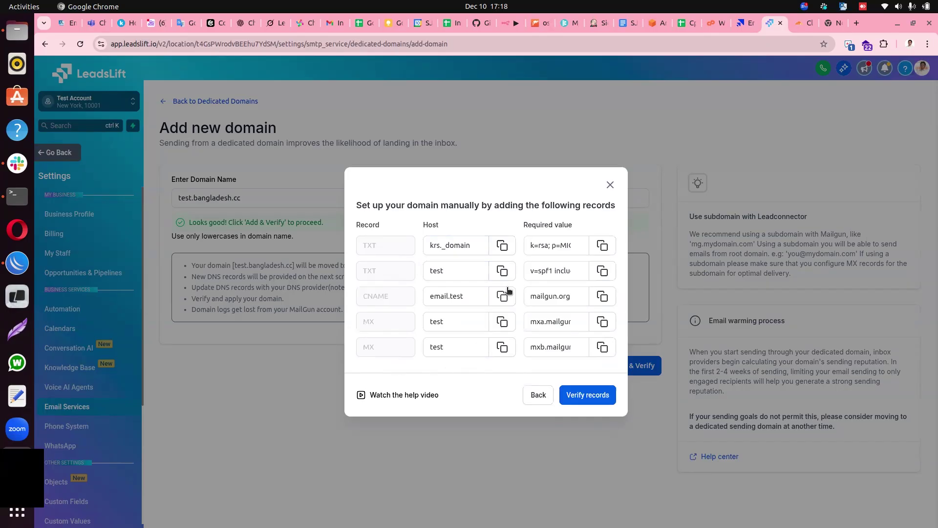
{"action": "left_click", "coordinate": [458, 348]}
Review bangladesh.cc's existing Cloudflare DNS records against LeadsLift's requirements and begin a new record.
{"action": "left_click", "coordinate": [796, 26]}
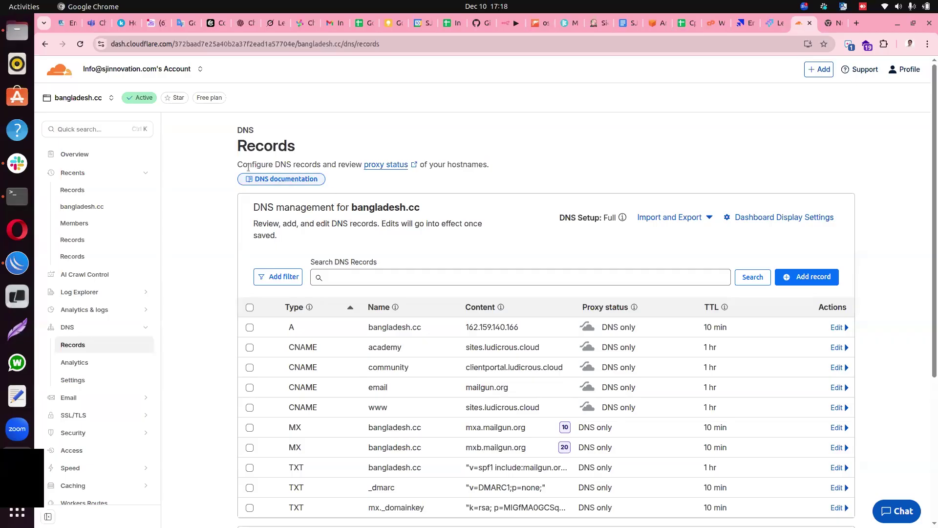
{"action": "left_click_drag", "start_coordinate": [351, 207], "coordinate": [421, 211]}
{"action": "left_click", "coordinate": [446, 212]}
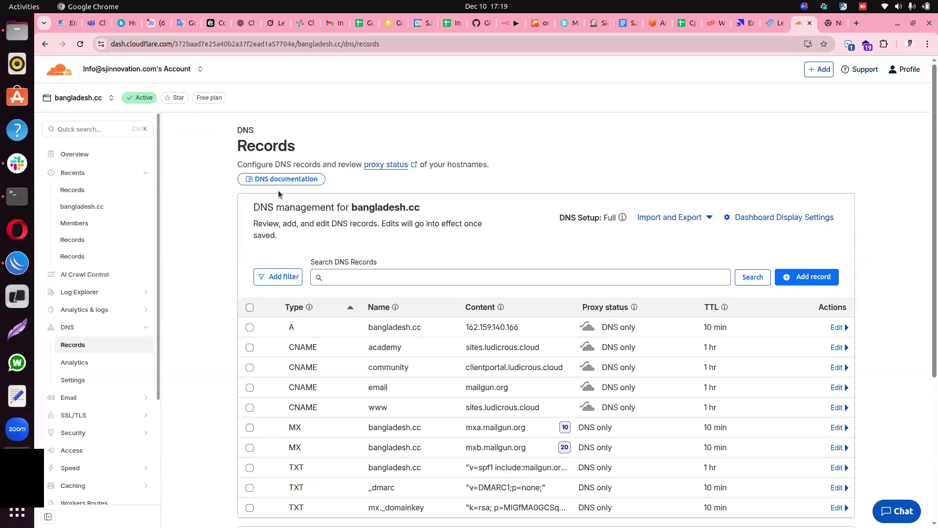
{"action": "scroll", "coordinate": [470, 251], "scroll_direction": "down", "scroll_amount": 4}
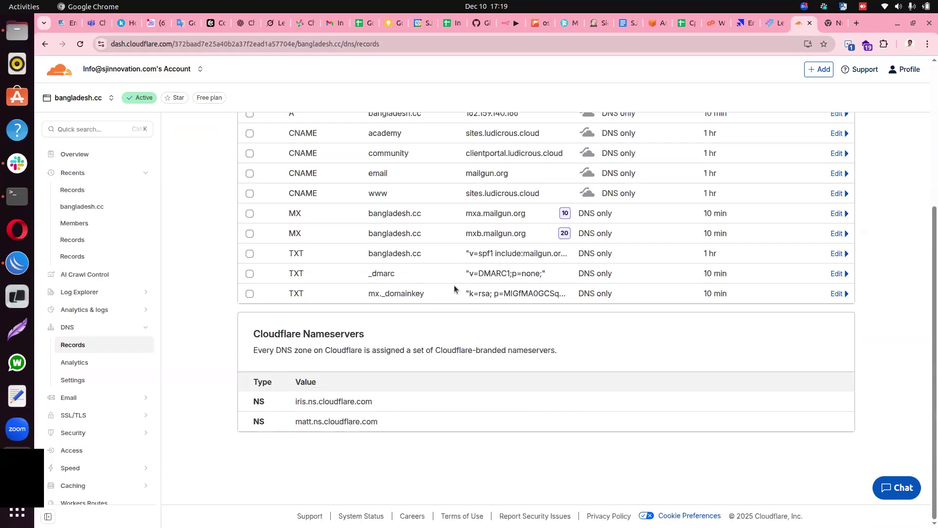
{"action": "scroll", "coordinate": [480, 230], "scroll_direction": "up", "scroll_amount": 3}
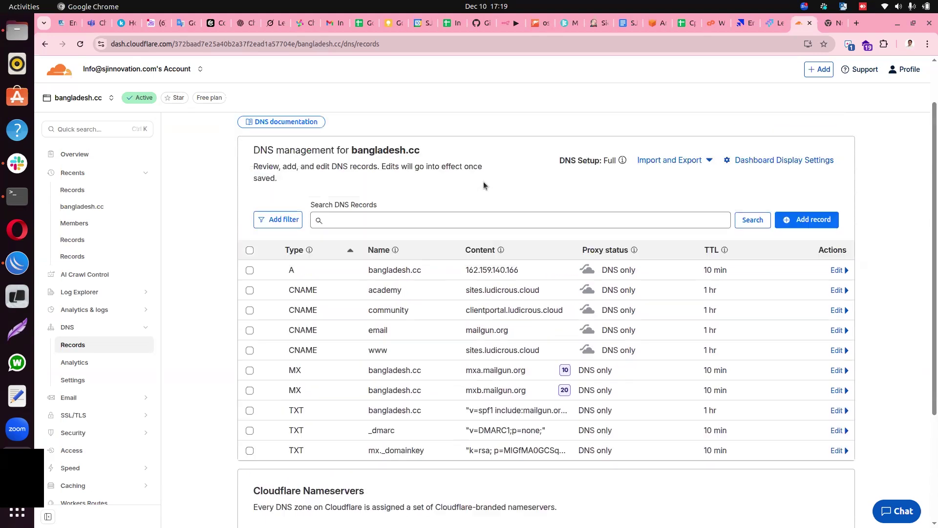
{"action": "left_click", "coordinate": [772, 25]}
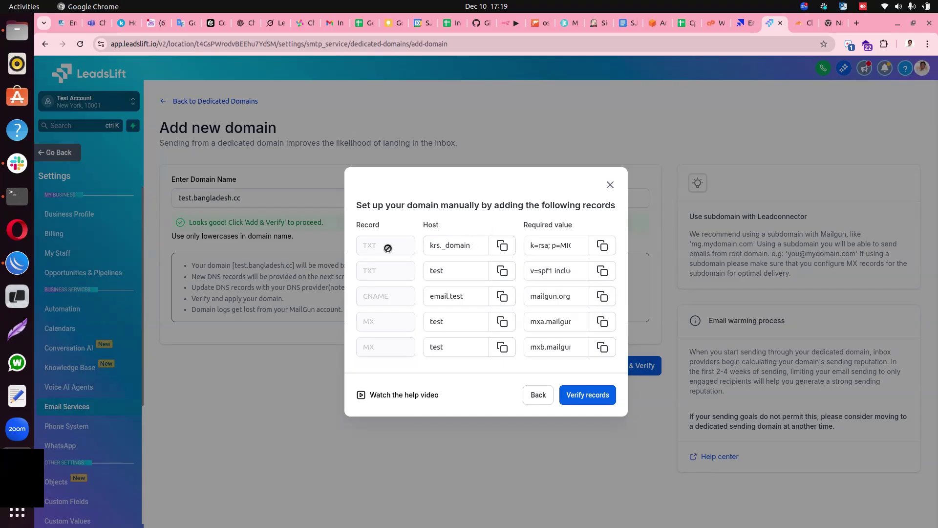
{"action": "left_click", "coordinate": [802, 23]}
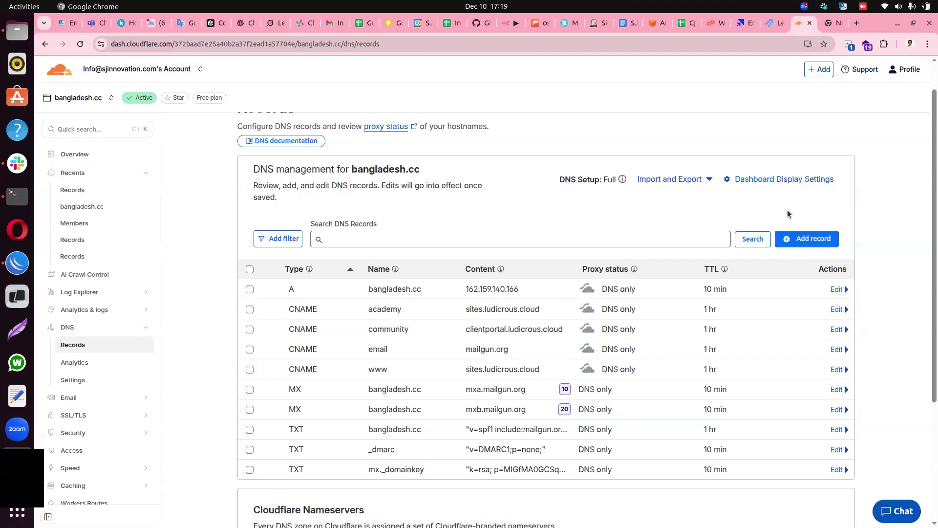
{"action": "left_click", "coordinate": [793, 238]}
Browse Cloudflare's DNS record types but keep the new record set to type A.
{"action": "left_click", "coordinate": [308, 315]}
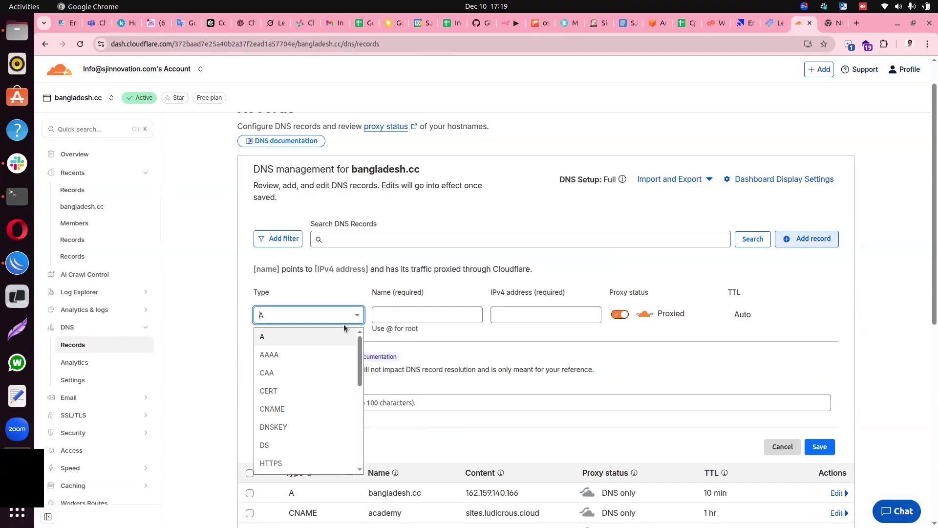
{"action": "scroll", "coordinate": [271, 423], "scroll_direction": "down", "scroll_amount": 2}
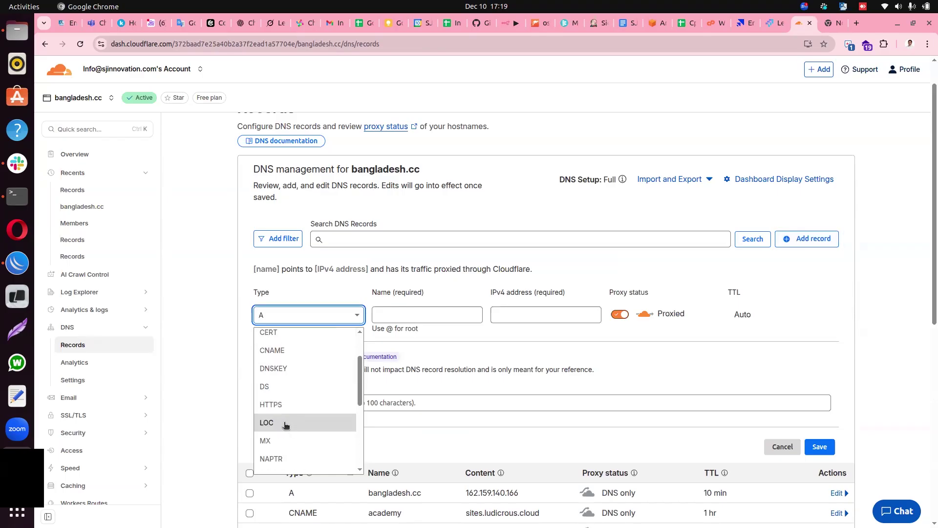
{"action": "scroll", "coordinate": [279, 442], "scroll_direction": "down", "scroll_amount": 3}
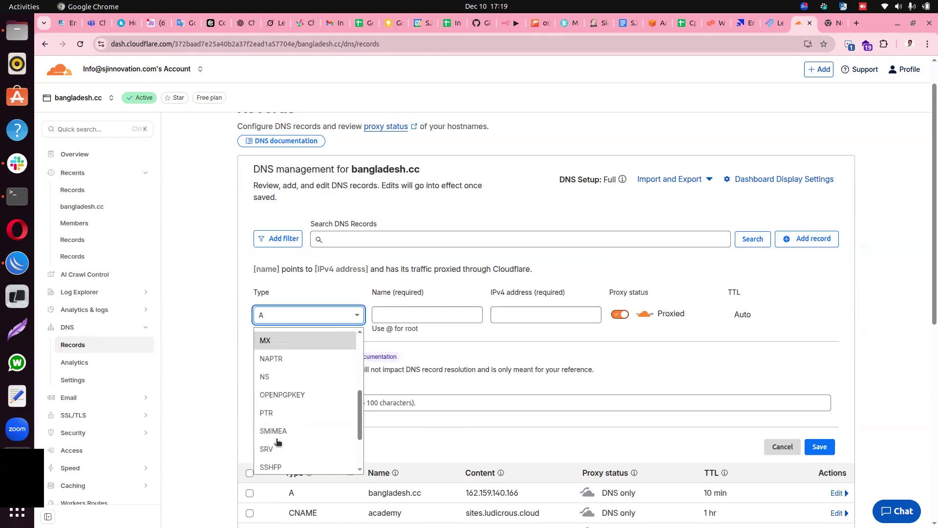
{"action": "scroll", "coordinate": [281, 414], "scroll_direction": "down", "scroll_amount": 2}
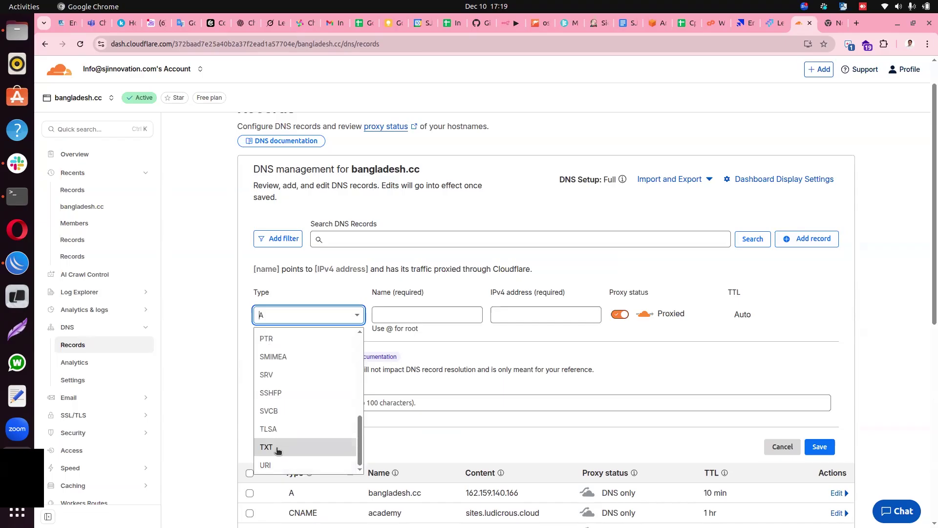
{"action": "left_click", "coordinate": [772, 23]}
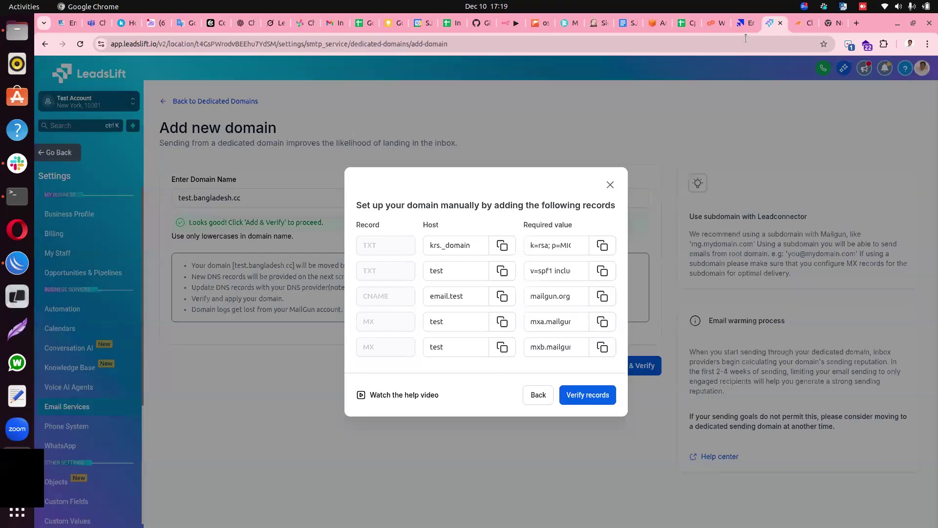
{"action": "left_click", "coordinate": [801, 23]}
{"action": "left_click", "coordinate": [357, 315]}
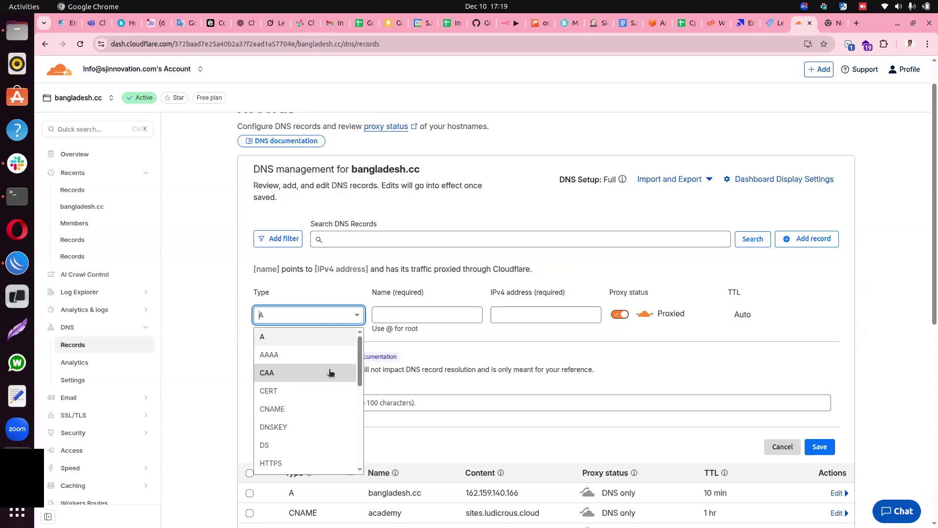
{"action": "left_click", "coordinate": [420, 315]}
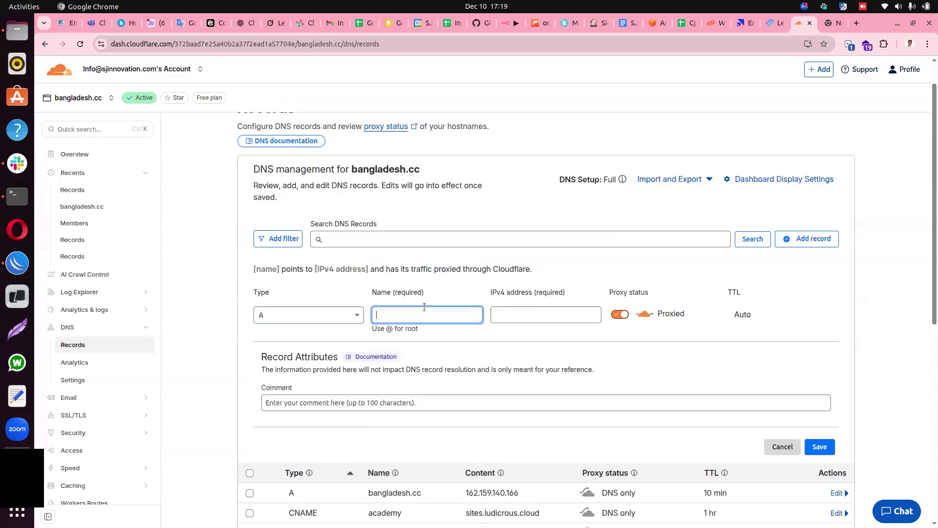
Leave the A record's IPv4 address empty and return to LeadsLift's required records list.
{"action": "left_click", "coordinate": [767, 24]}
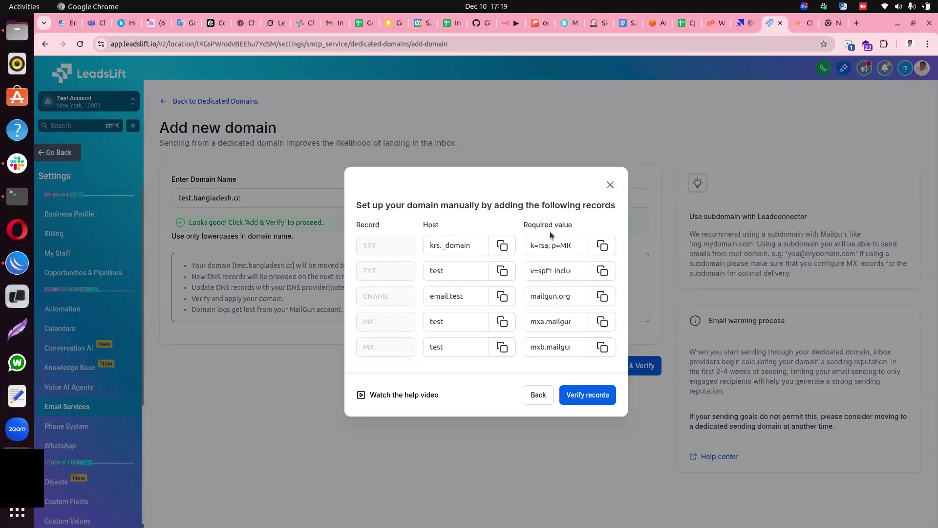
{"action": "left_click", "coordinate": [792, 28]}
{"action": "left_click", "coordinate": [535, 318]}
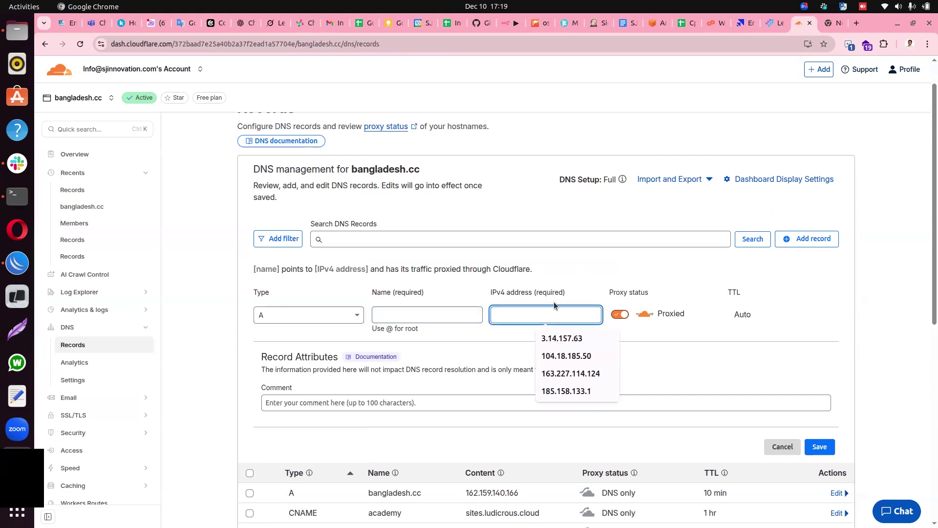
{"action": "left_click", "coordinate": [604, 275]}
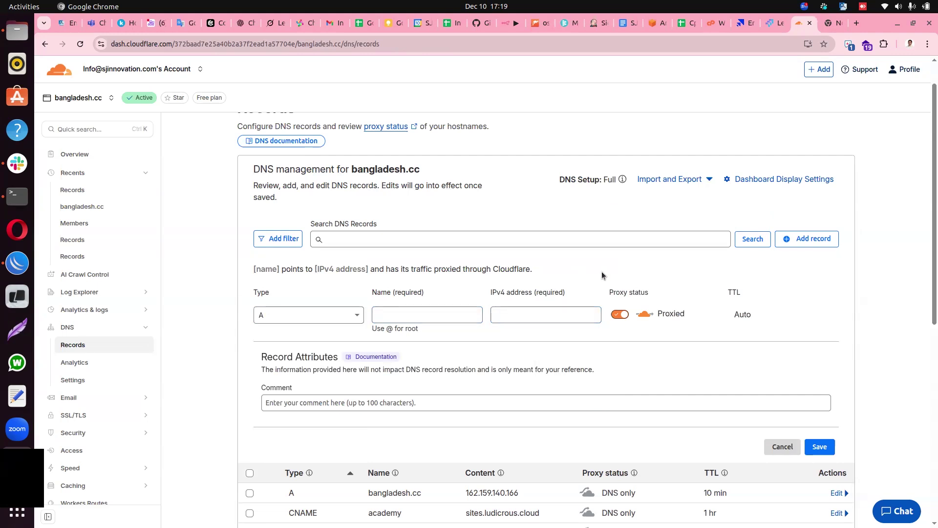
{"action": "left_click", "coordinate": [774, 23]}
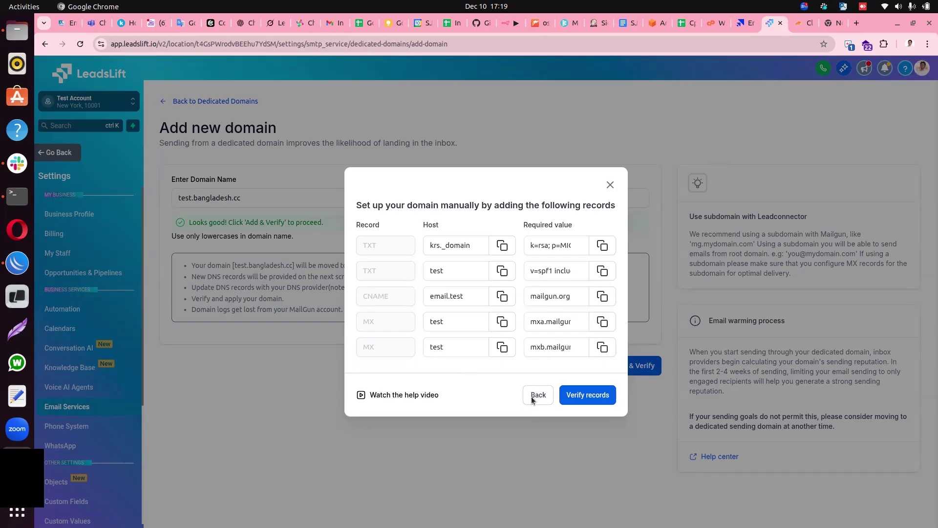
Go back from the manual records list to the 'Connect your domain/subdomain' dialog for test.bangladesh.cc.
{"action": "left_click", "coordinate": [532, 394]}
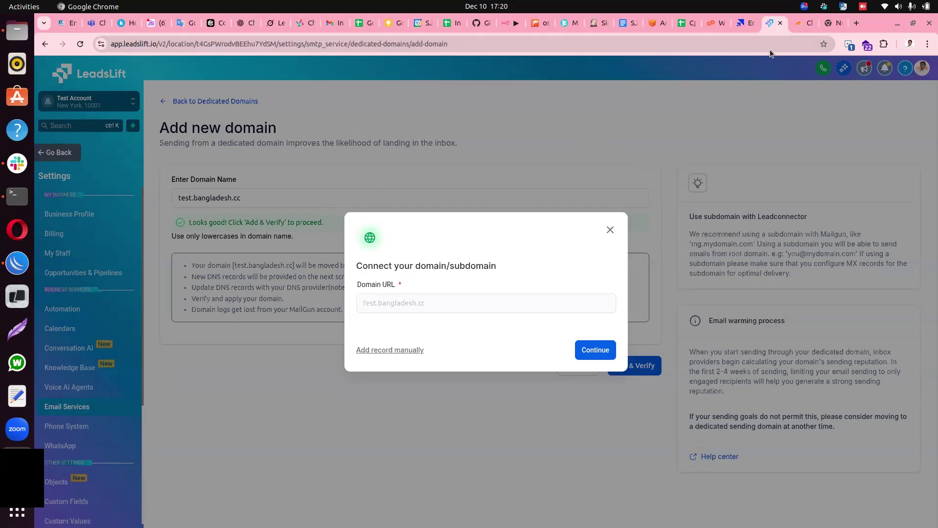
{"action": "left_click", "coordinate": [795, 27]}
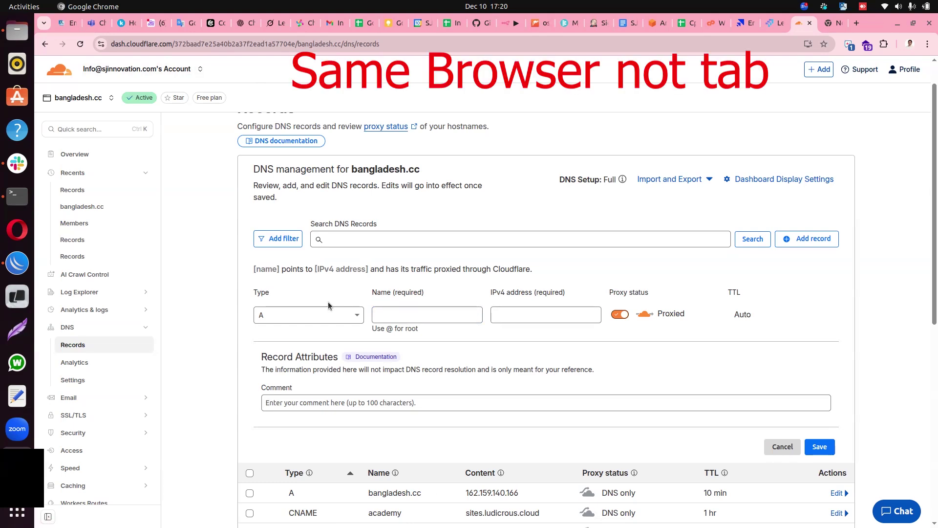
{"action": "left_click", "coordinate": [776, 23]}
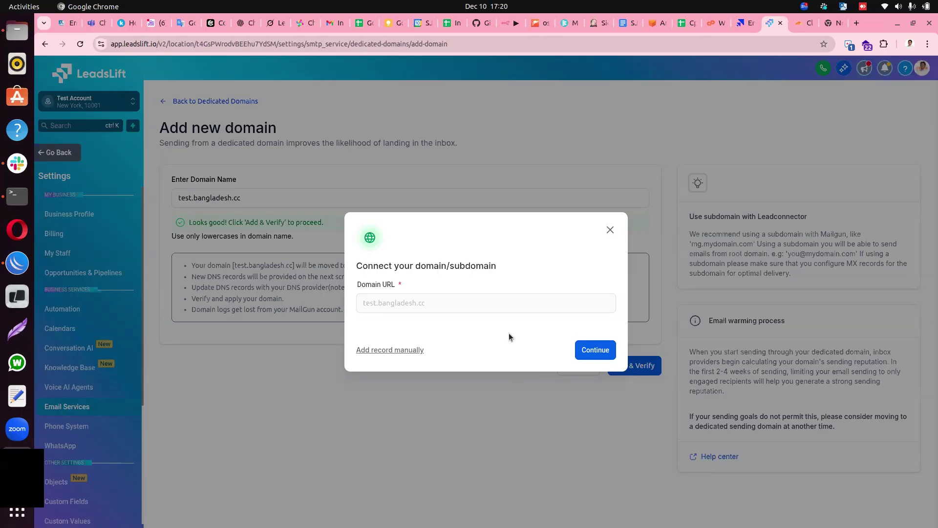
Continue so Cloudflare is detected as provider, and expand the six records to be added.
{"action": "left_click", "coordinate": [804, 23]}
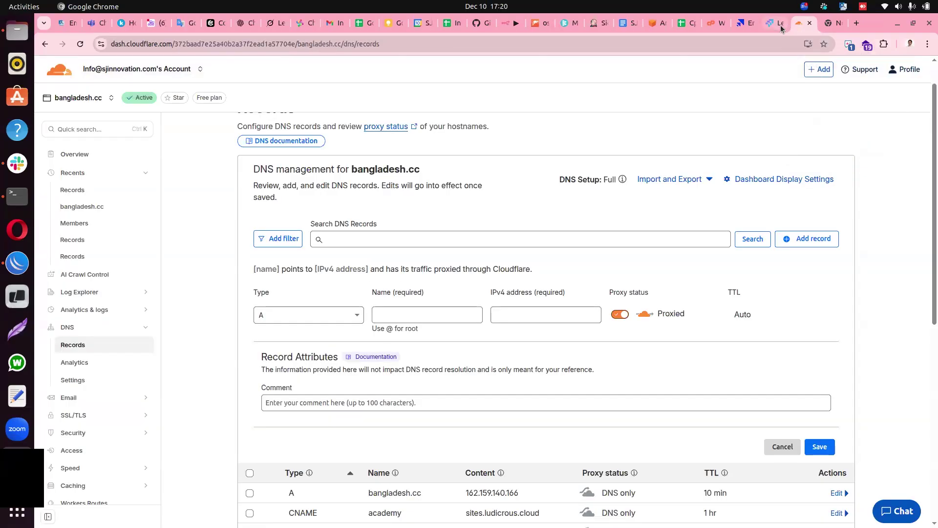
{"action": "left_click", "coordinate": [772, 22]}
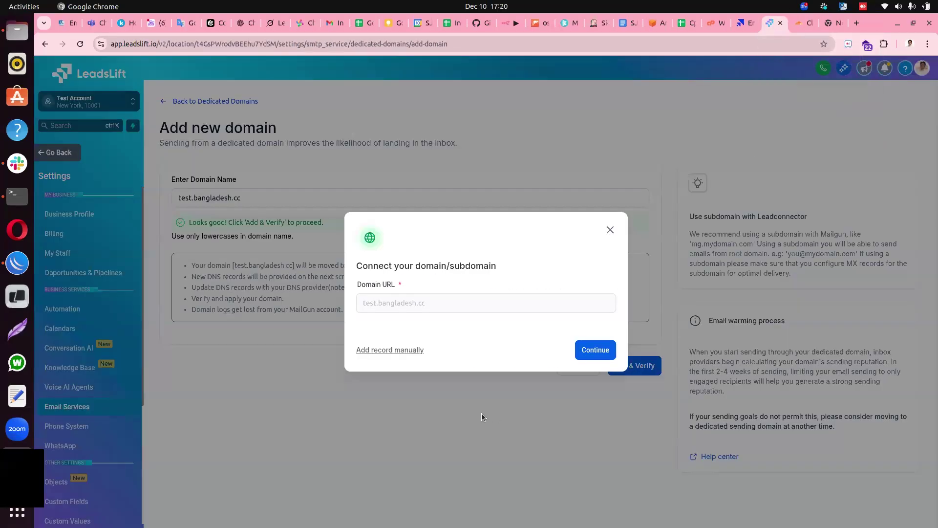
{"action": "left_click", "coordinate": [592, 353]}
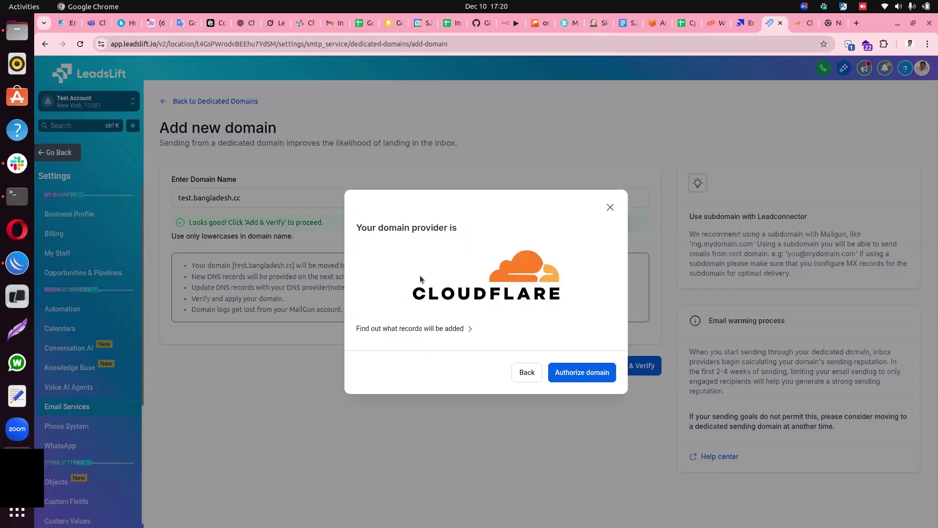
{"action": "left_click", "coordinate": [470, 329]}
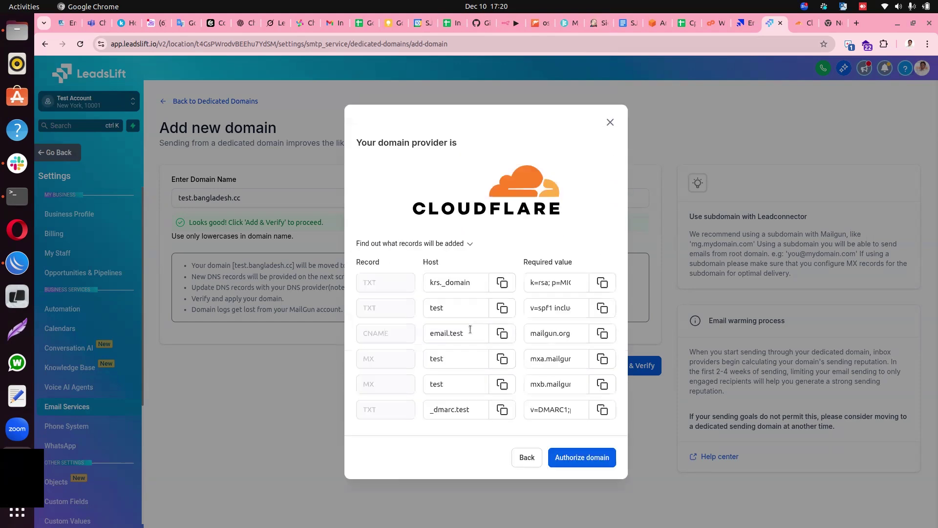
{"action": "left_click", "coordinate": [453, 356]}
{"action": "left_click", "coordinate": [800, 26]}
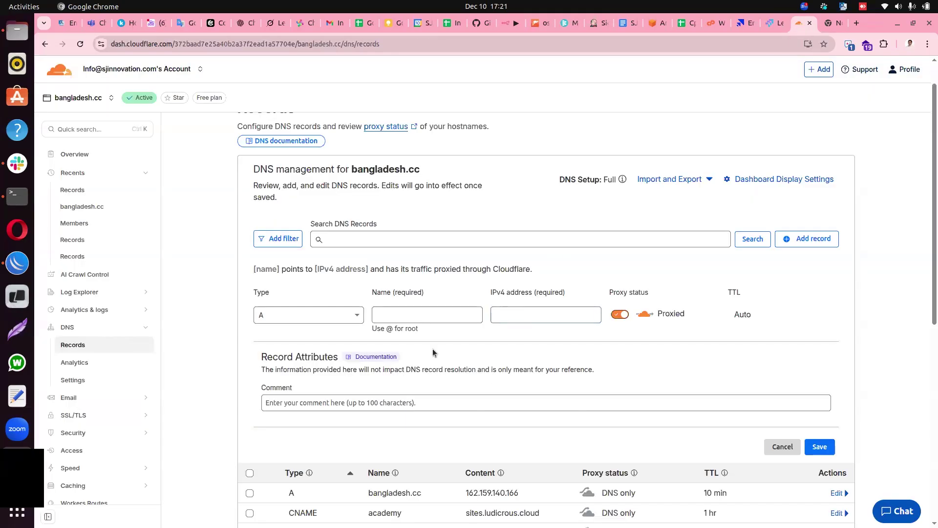
{"action": "scroll", "coordinate": [504, 342], "scroll_direction": "down", "scroll_amount": 5}
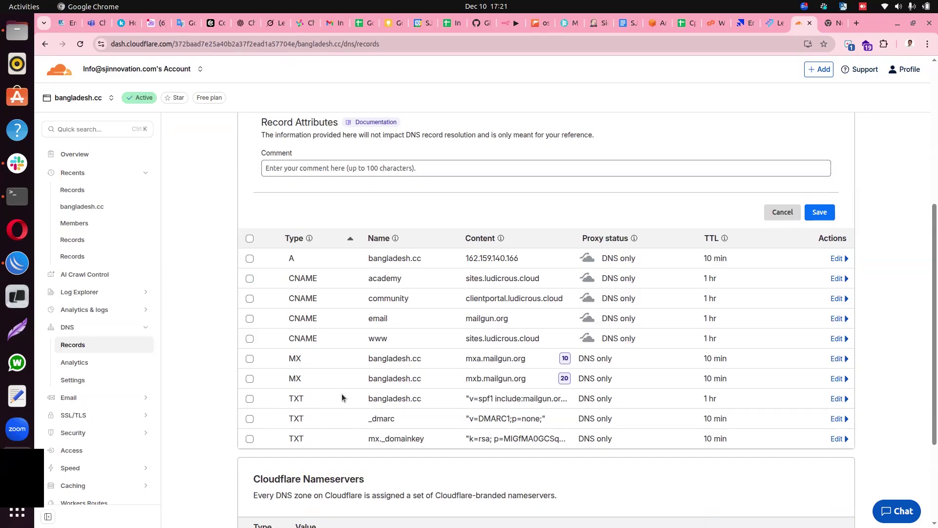
{"action": "left_click", "coordinate": [774, 23]}
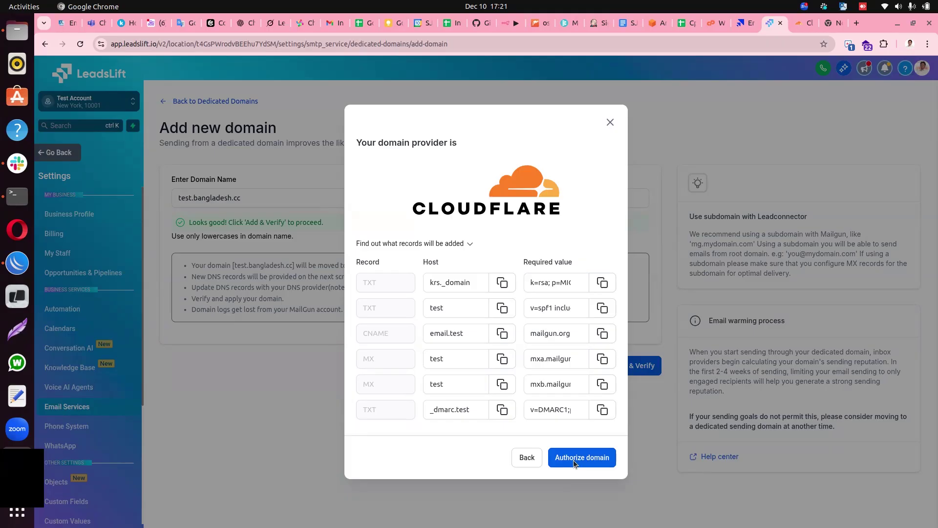
Authorize the domain in LeadsLift and approve the six DNS records on Cloudflare.
{"action": "left_click", "coordinate": [575, 460]}
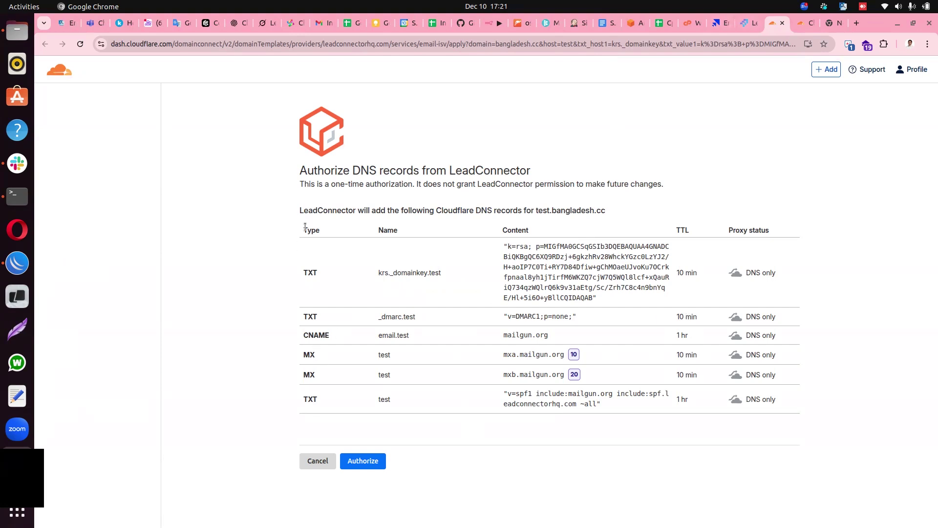
{"action": "left_click", "coordinate": [362, 462]}
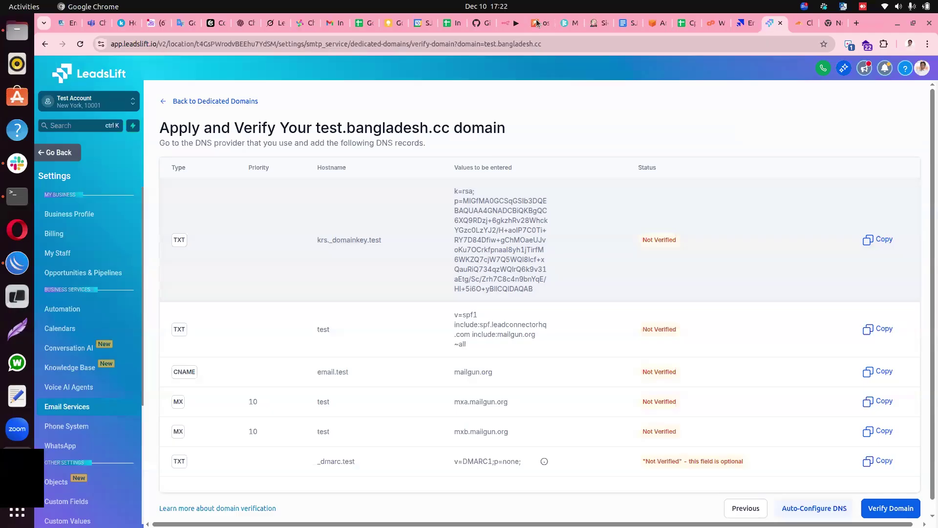
{"action": "left_click", "coordinate": [850, 45]}
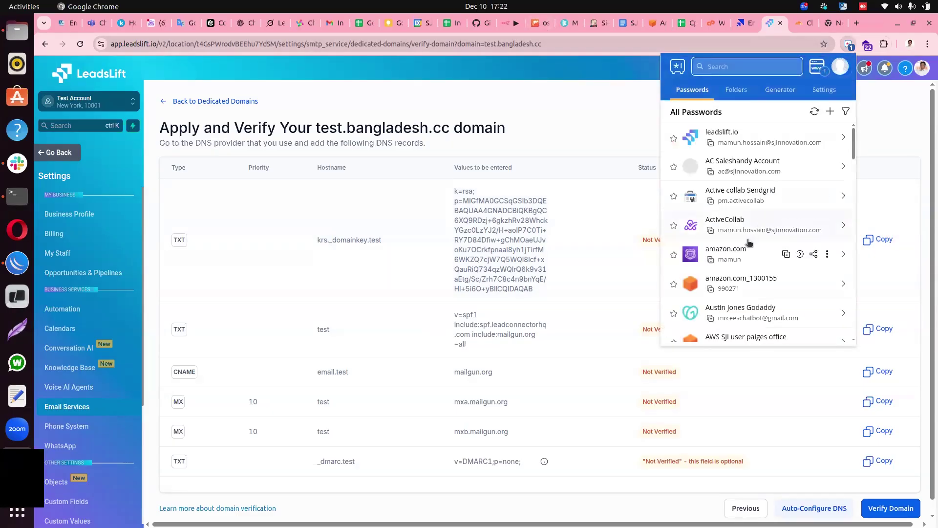
{"action": "scroll", "coordinate": [748, 245], "scroll_direction": "down", "scroll_amount": 3}
{"action": "scroll", "coordinate": [731, 274], "scroll_direction": "down", "scroll_amount": 1}
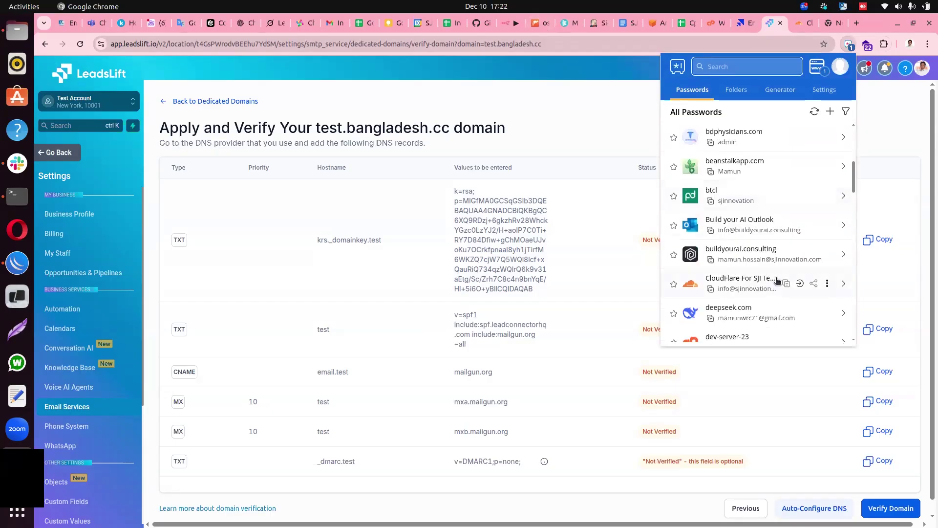
{"action": "left_click", "coordinate": [800, 284]}
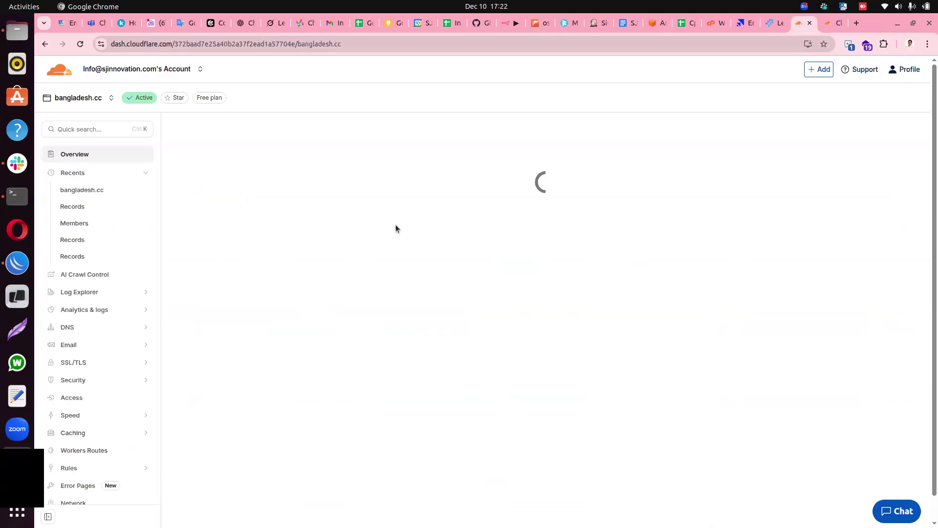
{"action": "left_click", "coordinate": [66, 327]}
{"action": "left_click", "coordinate": [80, 345]}
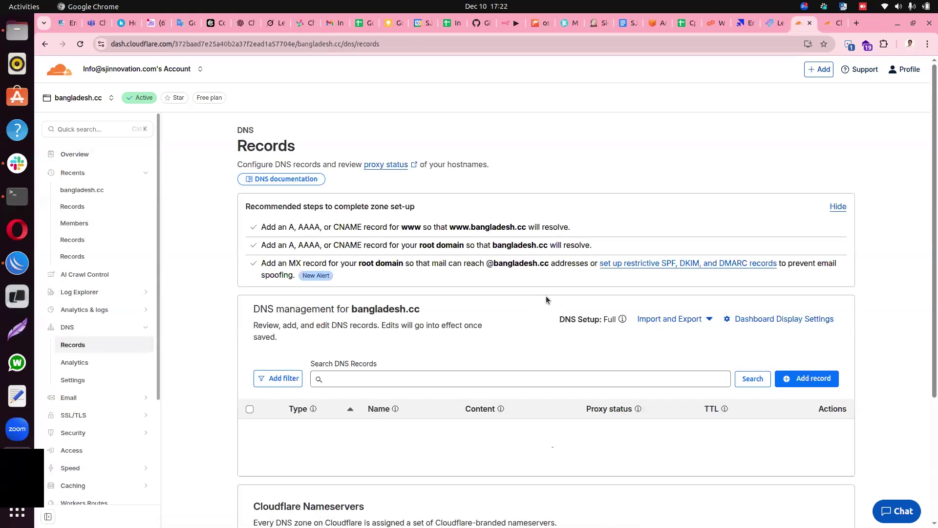
{"action": "scroll", "coordinate": [565, 281], "scroll_direction": "down", "scroll_amount": 1}
{"action": "scroll", "coordinate": [564, 284], "scroll_direction": "down", "scroll_amount": 5}
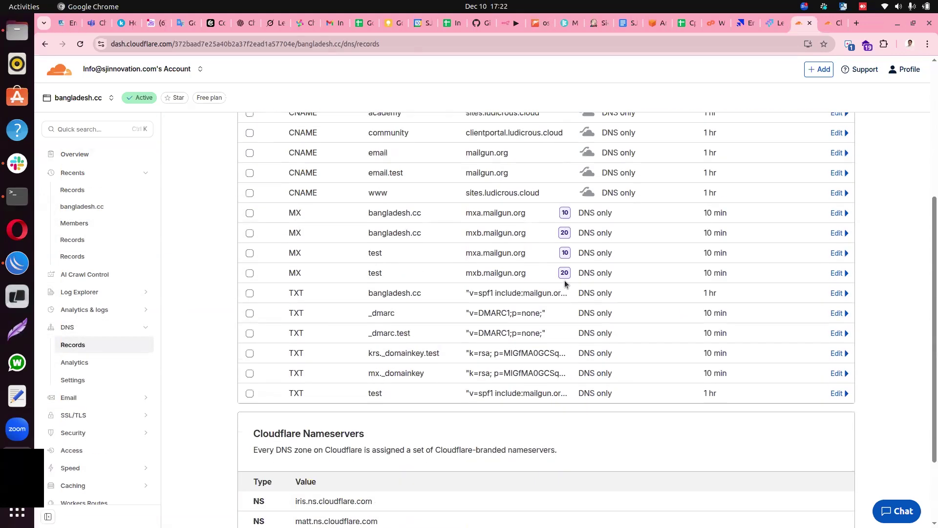
{"action": "scroll", "coordinate": [557, 291], "scroll_direction": "up", "scroll_amount": 2}
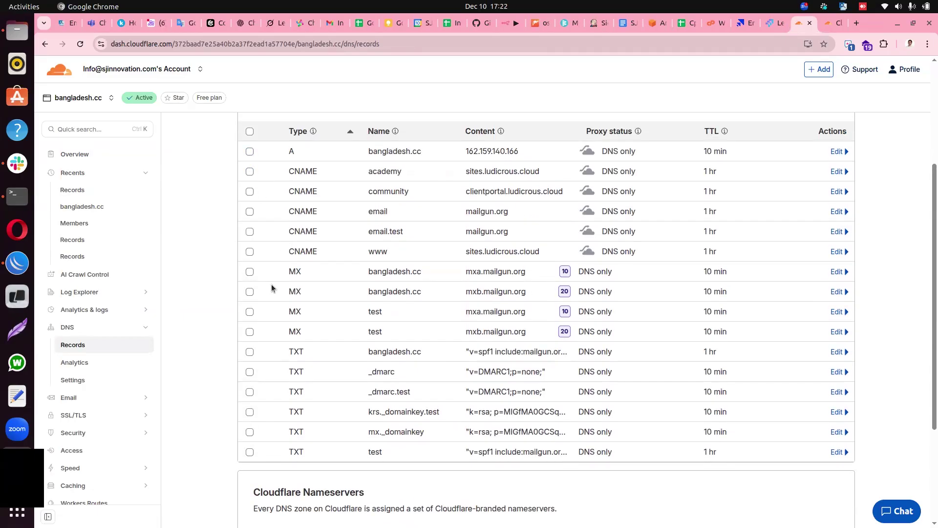
{"action": "left_click", "coordinate": [827, 28]}
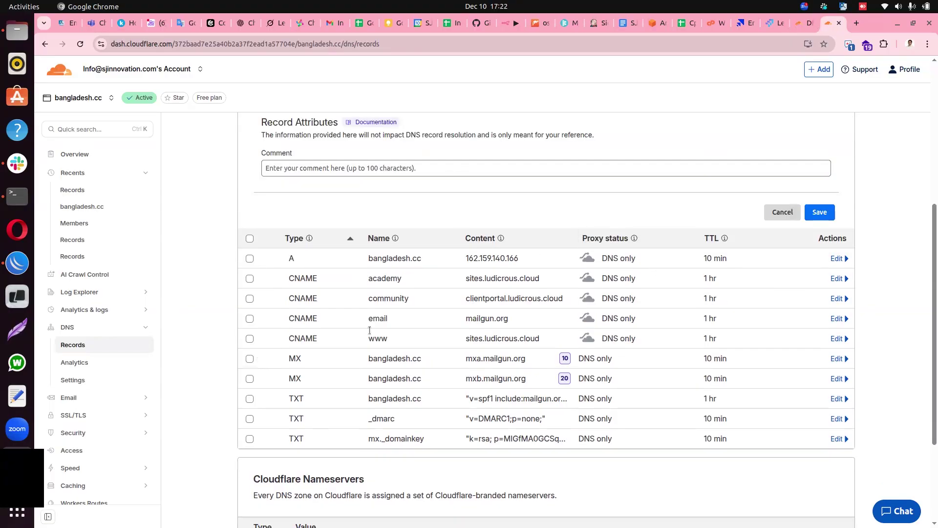
{"action": "left_click", "coordinate": [802, 24]}
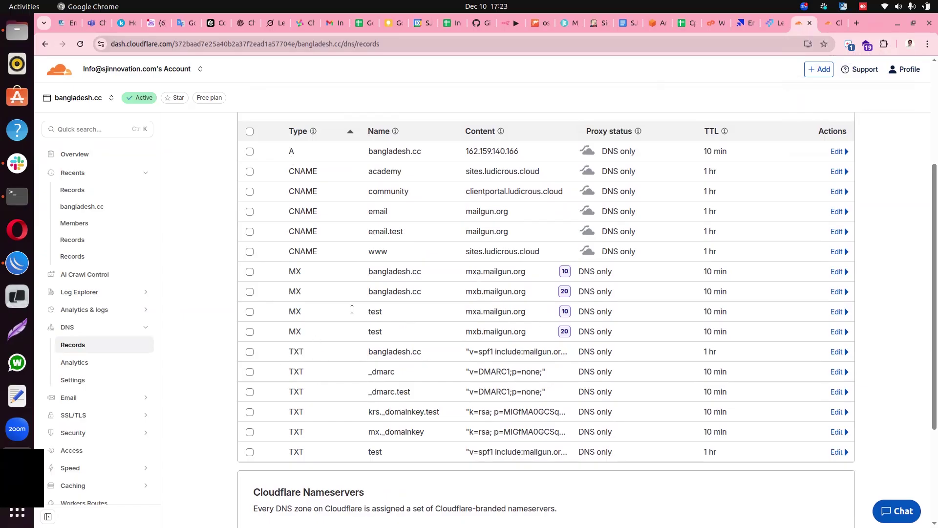
{"action": "left_click", "coordinate": [768, 25]}
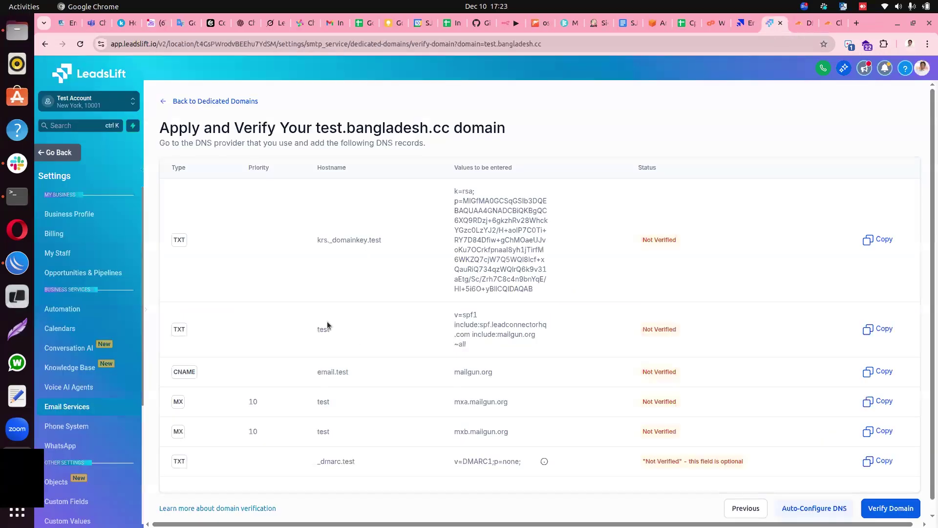
Run Verify Domain for test.bangladesh.cc, then reload to recheck the six records' statuses.
{"action": "scroll", "coordinate": [670, 378], "scroll_direction": "down", "scroll_amount": 1}
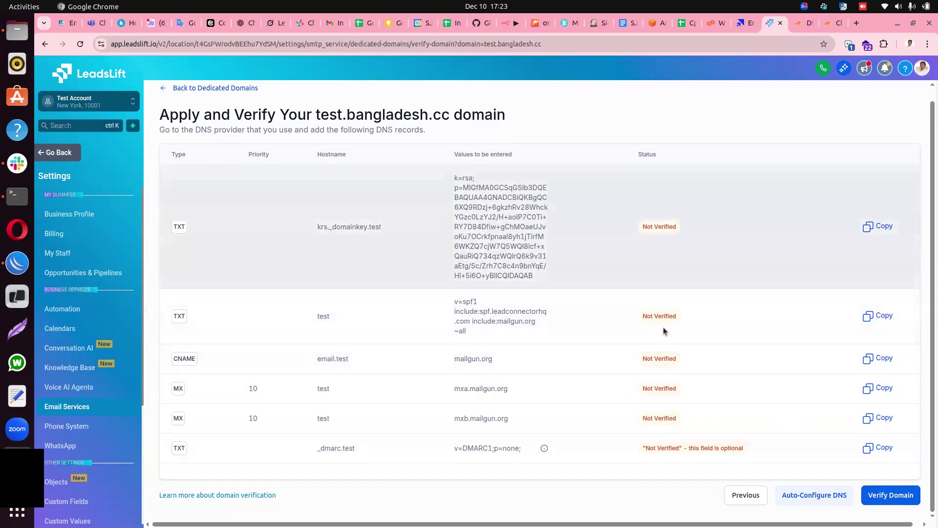
{"action": "left_click", "coordinate": [867, 496]}
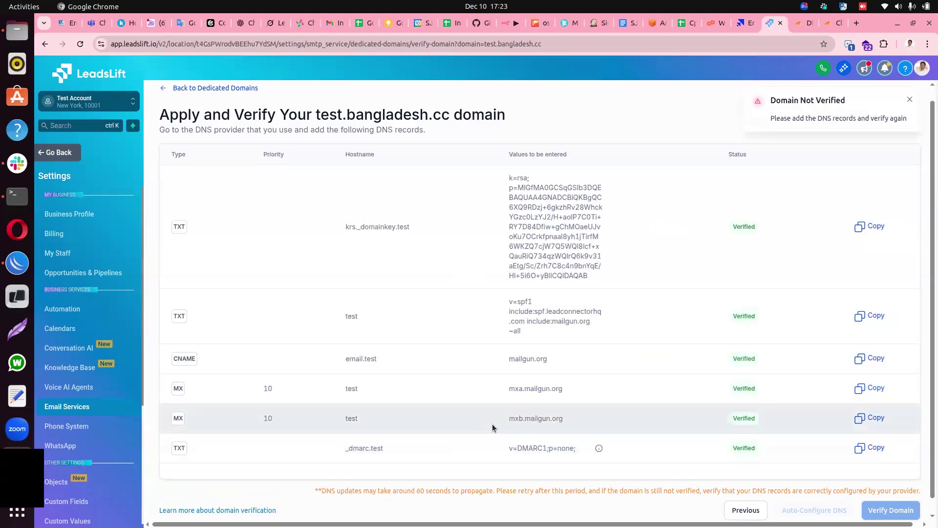
{"action": "scroll", "coordinate": [693, 353], "scroll_direction": "down", "scroll_amount": 1}
{"action": "scroll", "coordinate": [714, 303], "scroll_direction": "up", "scroll_amount": 1}
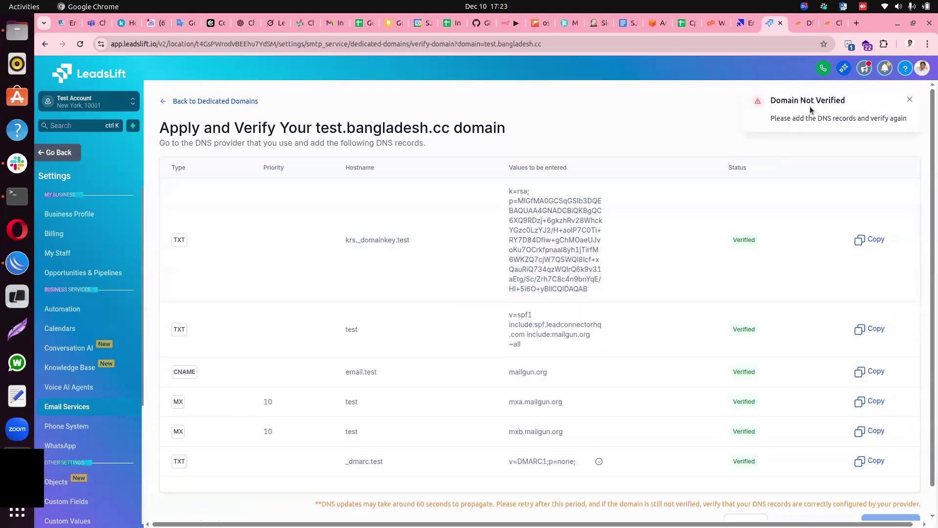
{"action": "scroll", "coordinate": [712, 348], "scroll_direction": "down", "scroll_amount": 1}
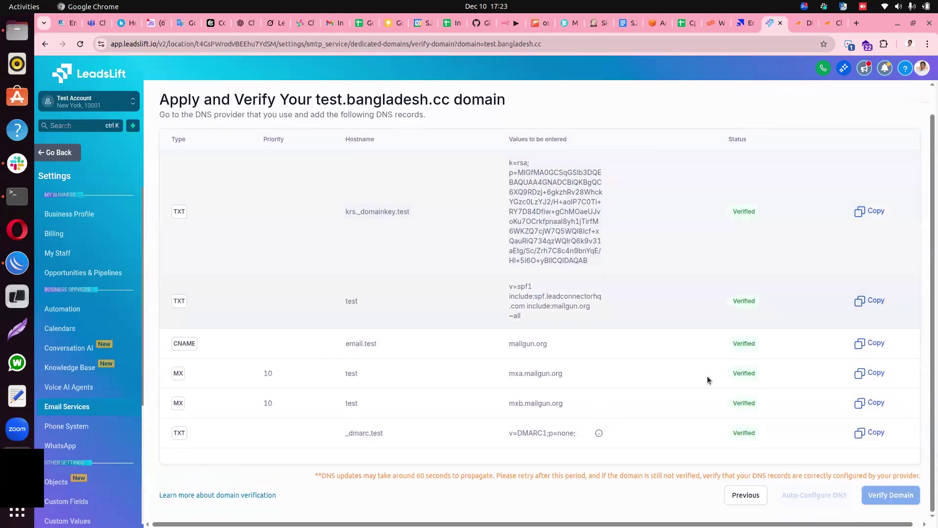
{"action": "left_click", "coordinate": [80, 44]}
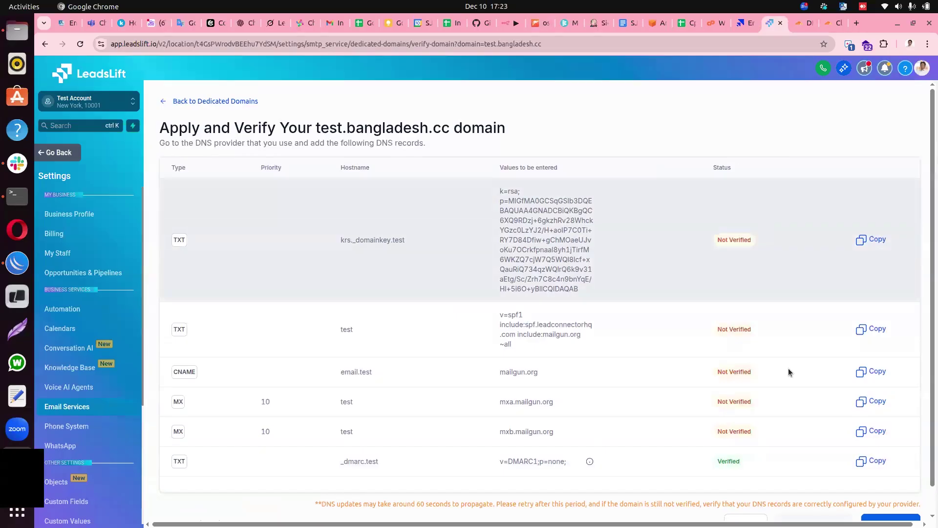
{"action": "scroll", "coordinate": [831, 430], "scroll_direction": "down", "scroll_amount": 1}
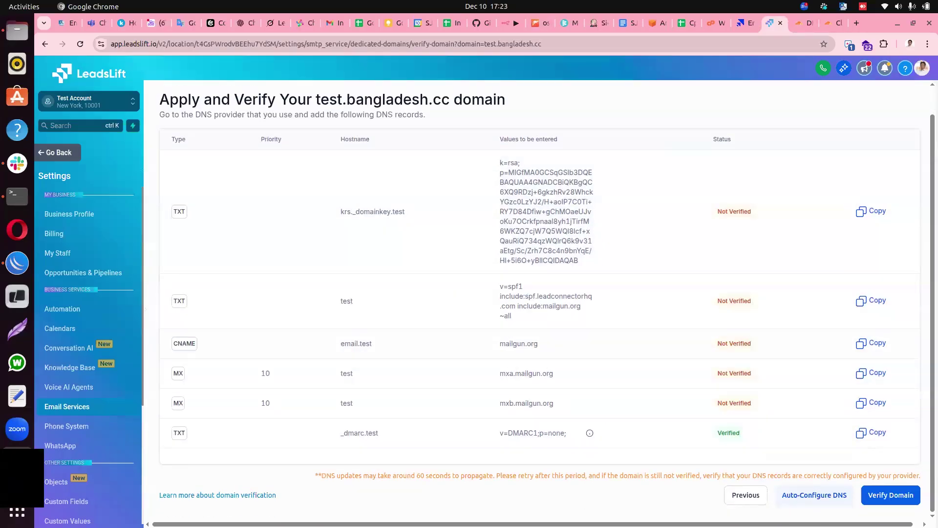
Re-run verification for test.bangladesh.cc until its card shows SSL issued, warmup Stage 1 and shared IP Active.
{"action": "left_click", "coordinate": [888, 499]}
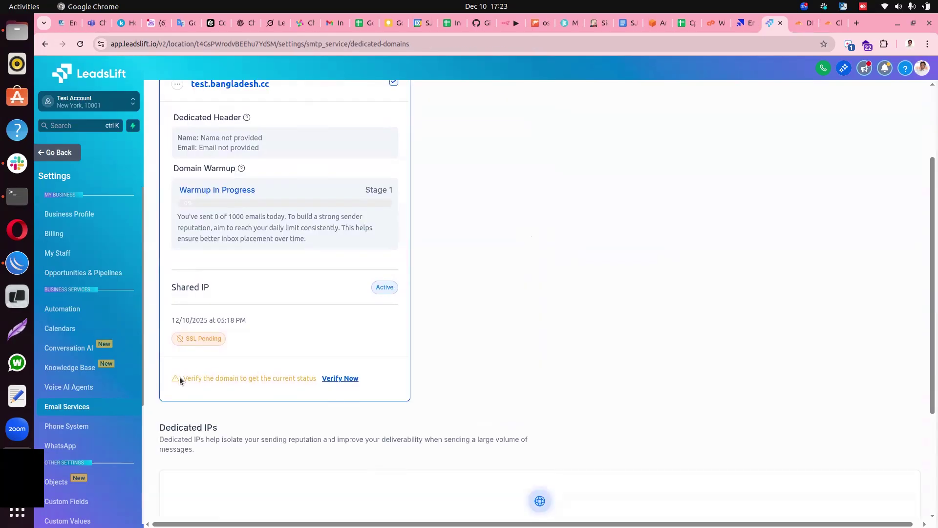
{"action": "left_click_drag", "start_coordinate": [185, 377], "coordinate": [278, 376]}
{"action": "left_click", "coordinate": [279, 395]}
{"action": "left_click", "coordinate": [339, 379]}
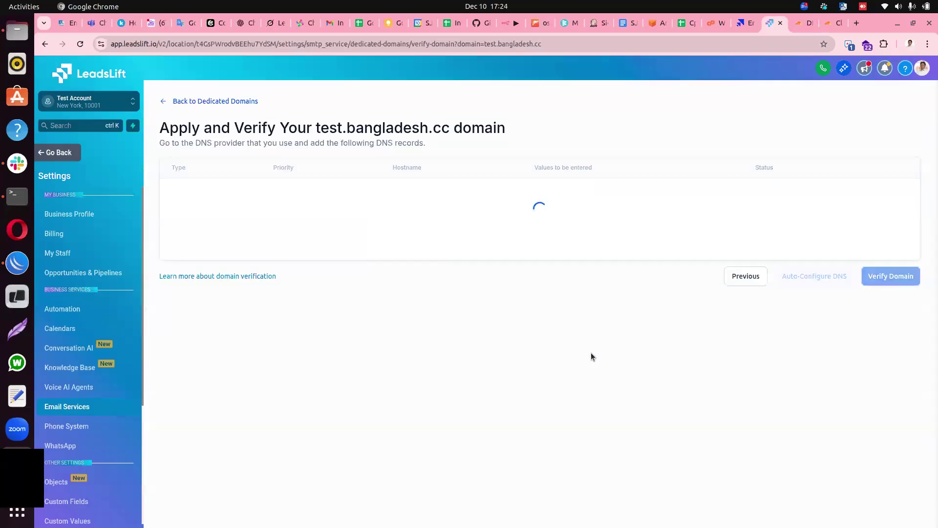
{"action": "scroll", "coordinate": [709, 391], "scroll_direction": "down", "scroll_amount": 1}
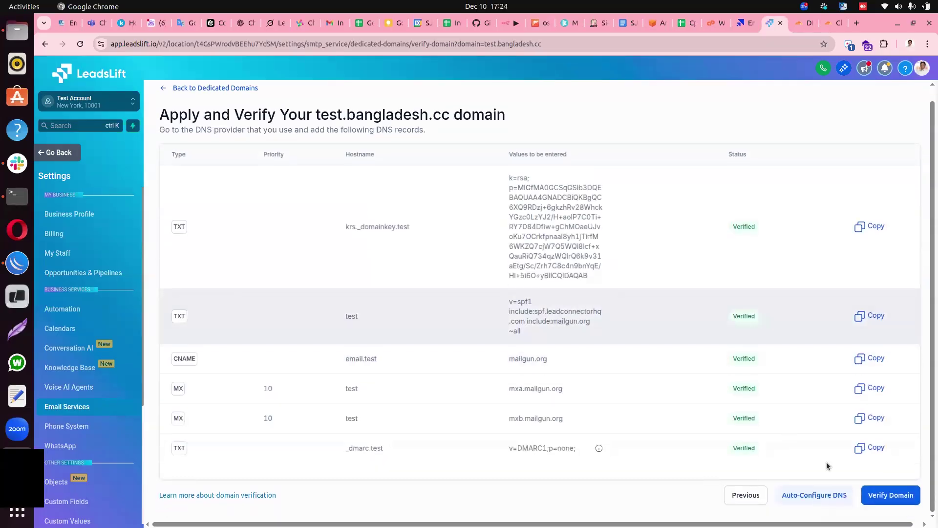
{"action": "left_click", "coordinate": [890, 495]}
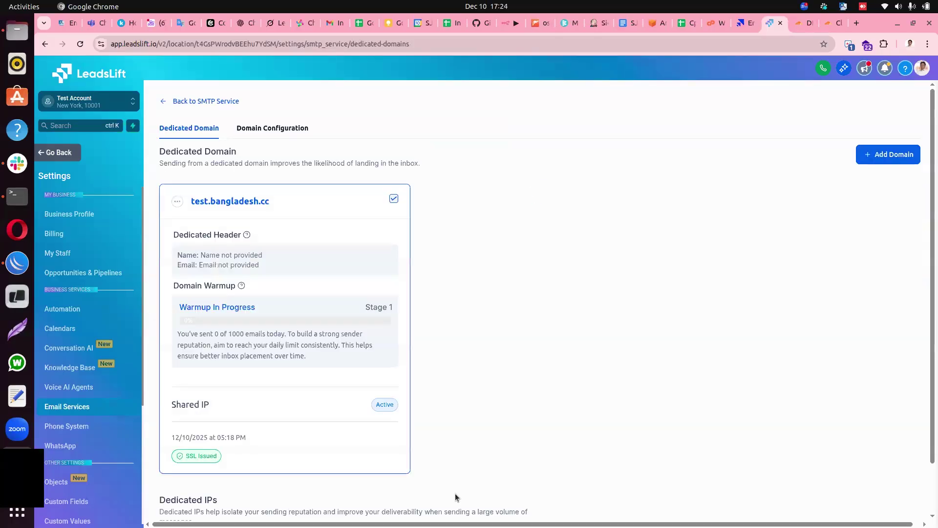
{"action": "scroll", "coordinate": [368, 429], "scroll_direction": "down", "scroll_amount": 3}
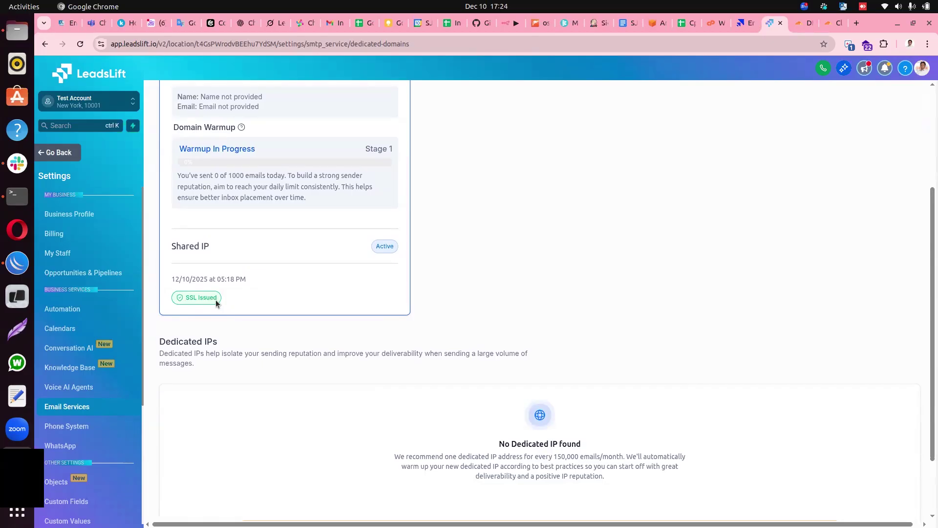
{"action": "left_click", "coordinate": [233, 297]}
{"action": "scroll", "coordinate": [233, 297], "scroll_direction": "up", "scroll_amount": 3}
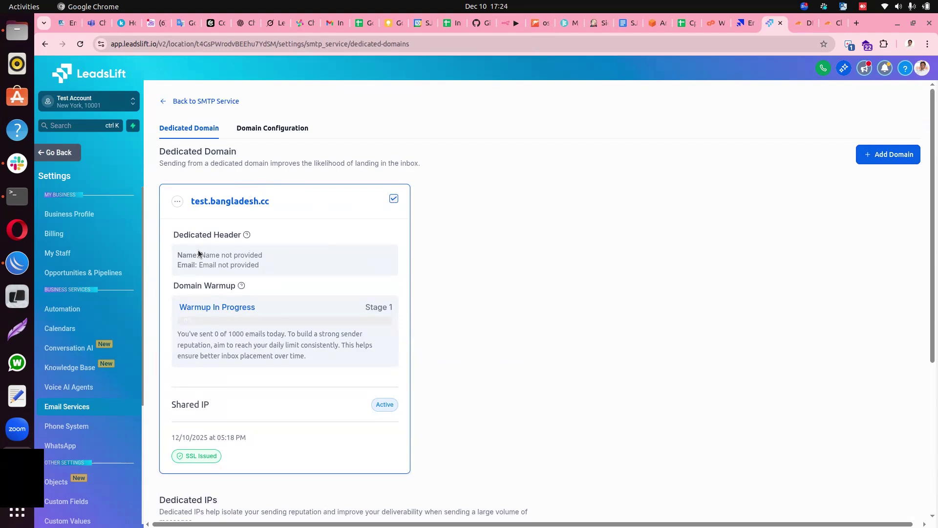
{"action": "left_click_drag", "start_coordinate": [189, 203], "coordinate": [255, 203]}
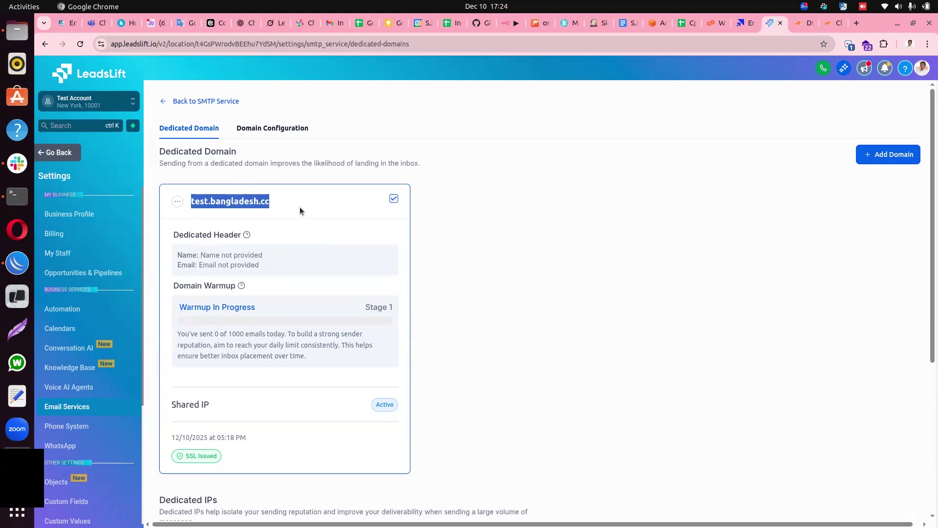
Open the Set Headers settings from the test.bangladesh.cc domain's actions menu.
{"action": "left_click", "coordinate": [215, 208]}
{"action": "left_click", "coordinate": [177, 203]}
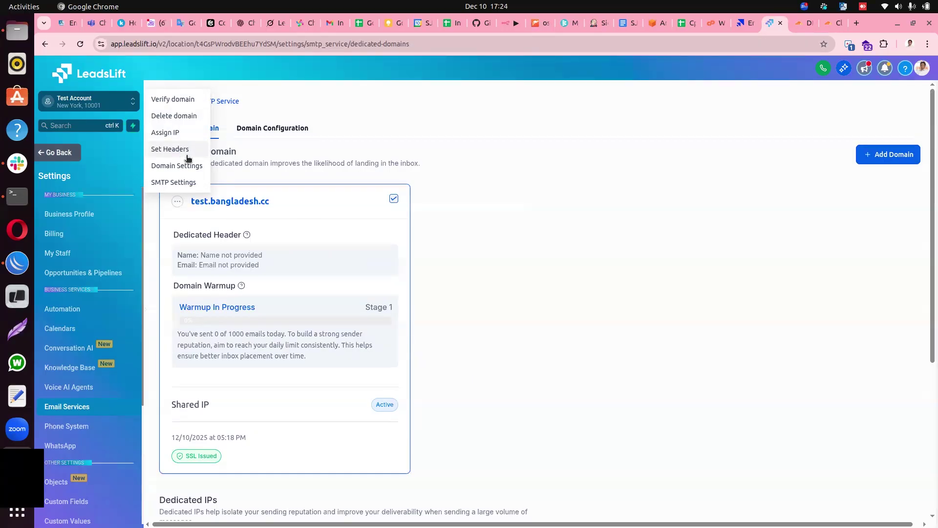
{"action": "left_click_drag", "start_coordinate": [271, 202], "coordinate": [187, 203]}
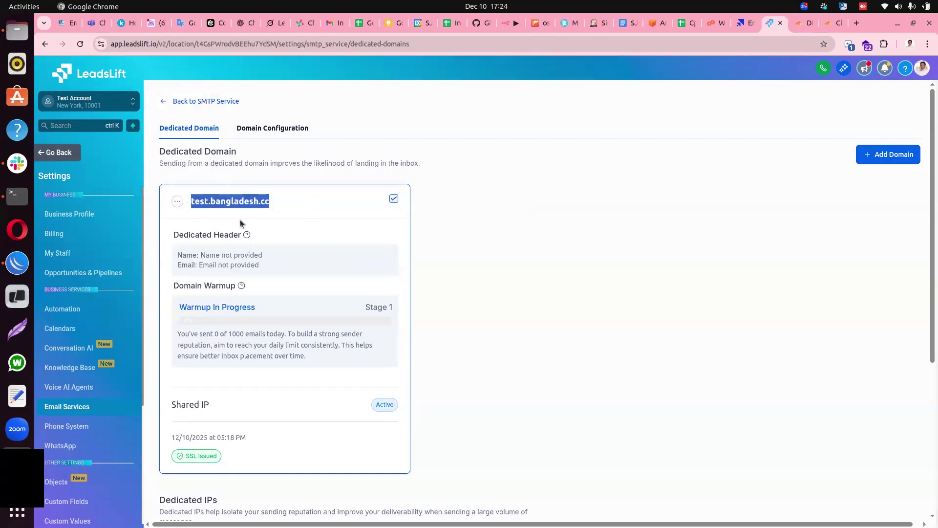
{"action": "left_click", "coordinate": [178, 201]}
{"action": "left_click", "coordinate": [183, 149]}
{"action": "left_click", "coordinate": [495, 305]}
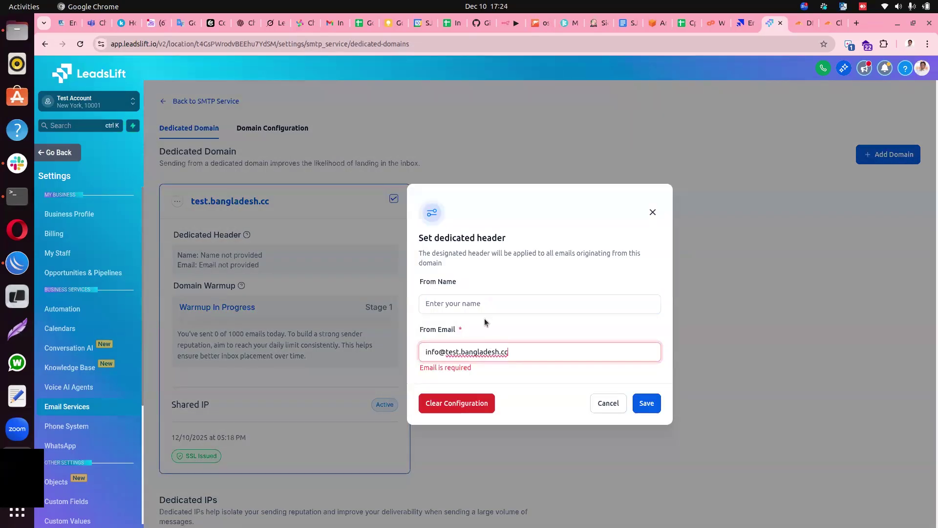
{"action": "left_click", "coordinate": [488, 301]}
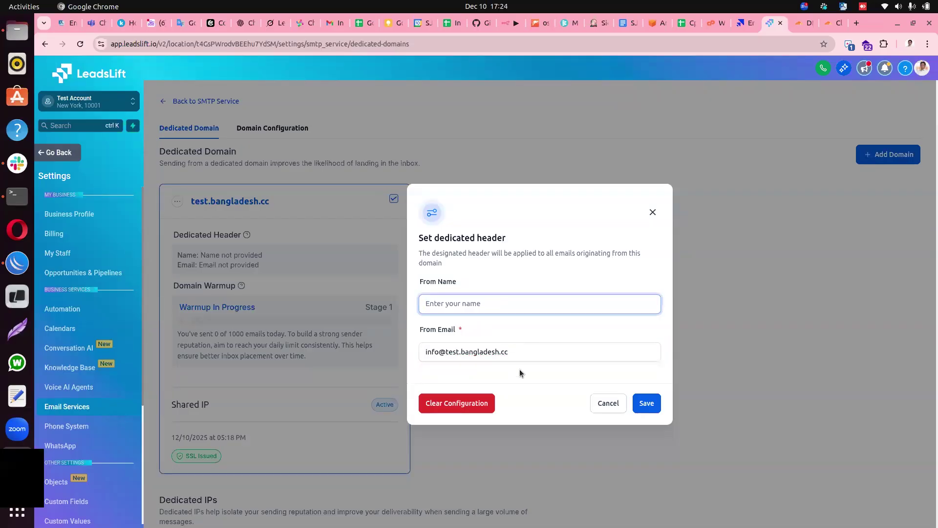
{"action": "type", "text": "Test Email"}
{"action": "left_click_drag", "start_coordinate": [462, 303], "coordinate": [416, 304]}
{"action": "left_click", "coordinate": [482, 306]}
{"action": "left_click", "coordinate": [527, 352]}
{"action": "left_click_drag", "start_coordinate": [522, 350], "coordinate": [421, 350]}
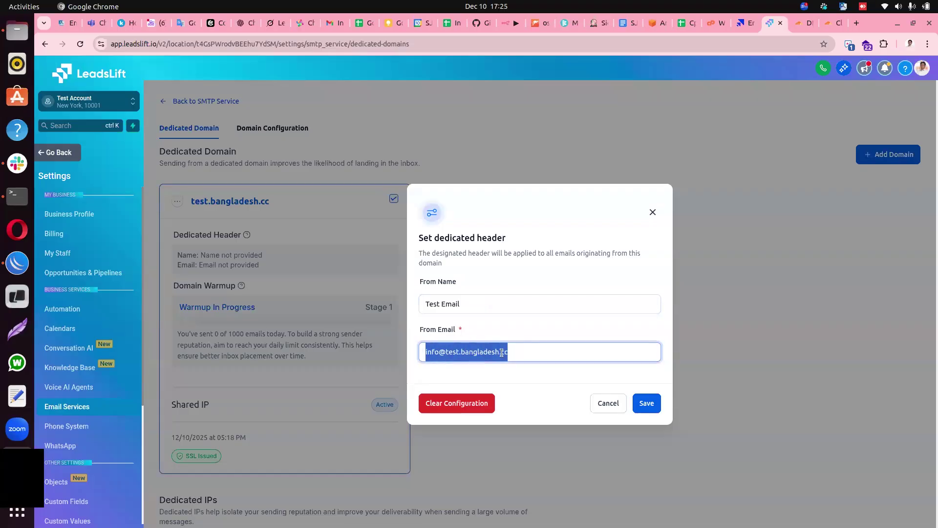
{"action": "left_click", "coordinate": [527, 352]}
{"action": "left_click", "coordinate": [645, 404]}
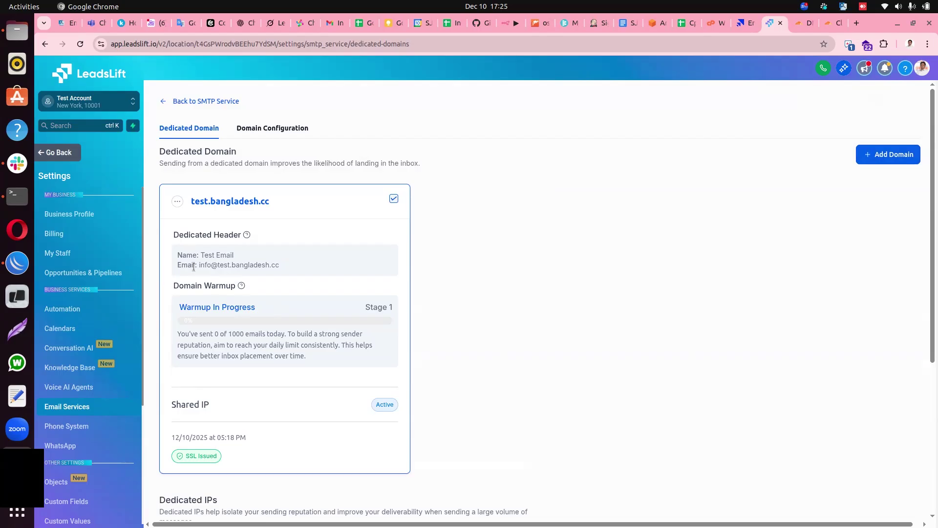
{"action": "left_click_drag", "start_coordinate": [199, 264], "coordinate": [265, 270]}
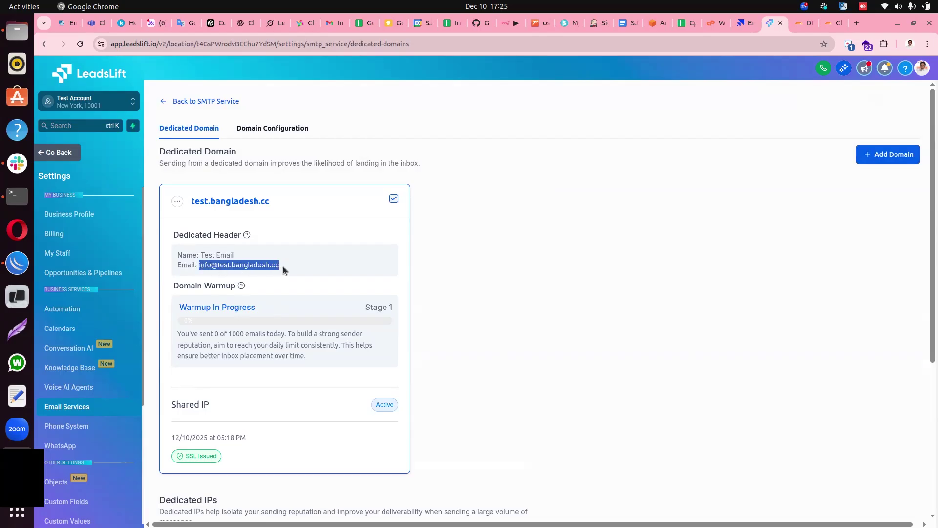
{"action": "left_click_drag", "start_coordinate": [200, 255], "coordinate": [235, 258]}
{"action": "left_click", "coordinate": [206, 266]}
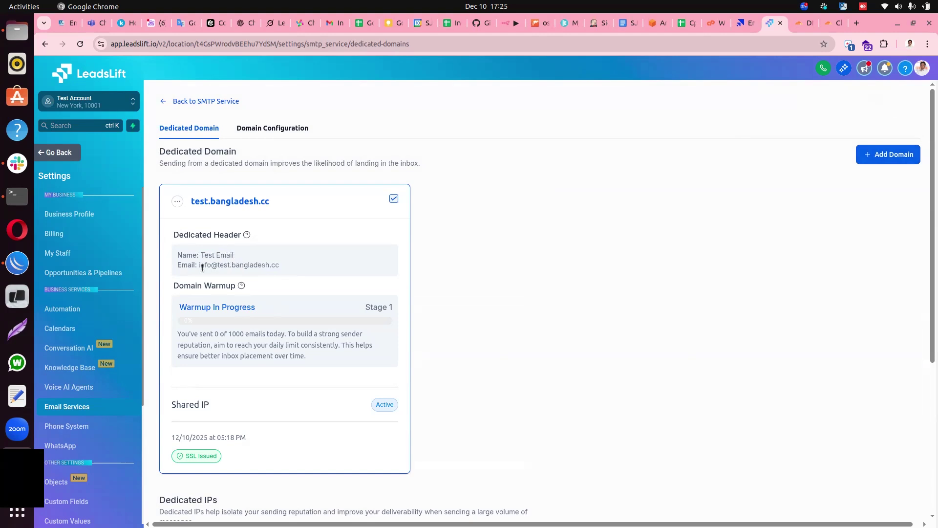
{"action": "left_click", "coordinate": [283, 288]}
{"action": "left_click_drag", "start_coordinate": [174, 333], "coordinate": [208, 336]}
{"action": "left_click", "coordinate": [214, 336]}
{"action": "left_click_drag", "start_coordinate": [218, 334], "coordinate": [253, 333]}
{"action": "left_click", "coordinate": [254, 332]}
Return to the dashboard, go to the Contacts list of 323 records, and start a new contact.
{"action": "left_click", "coordinate": [64, 153]}
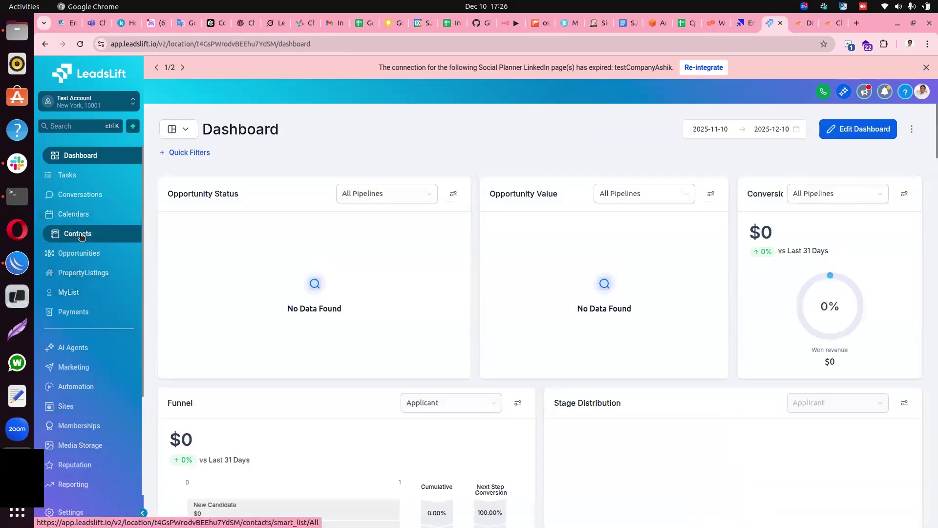
{"action": "left_click", "coordinate": [78, 234]}
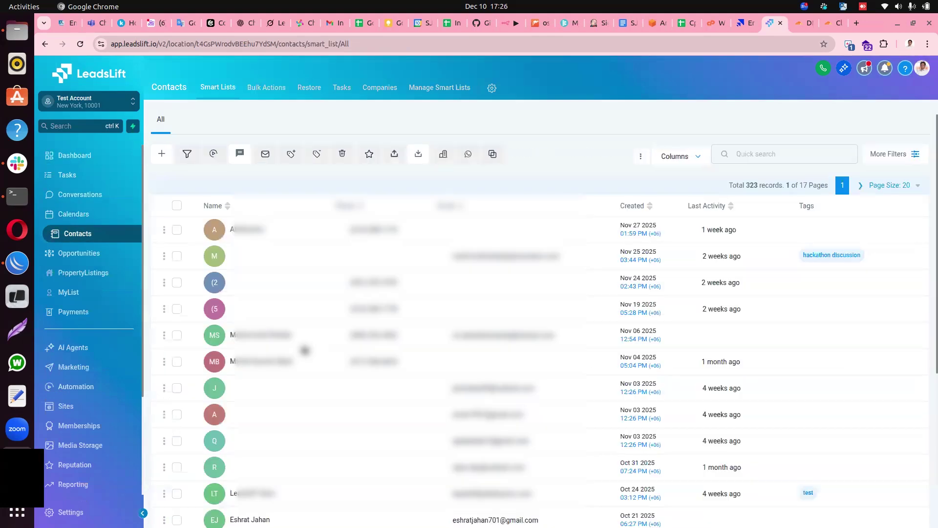
{"action": "left_click", "coordinate": [752, 155]}
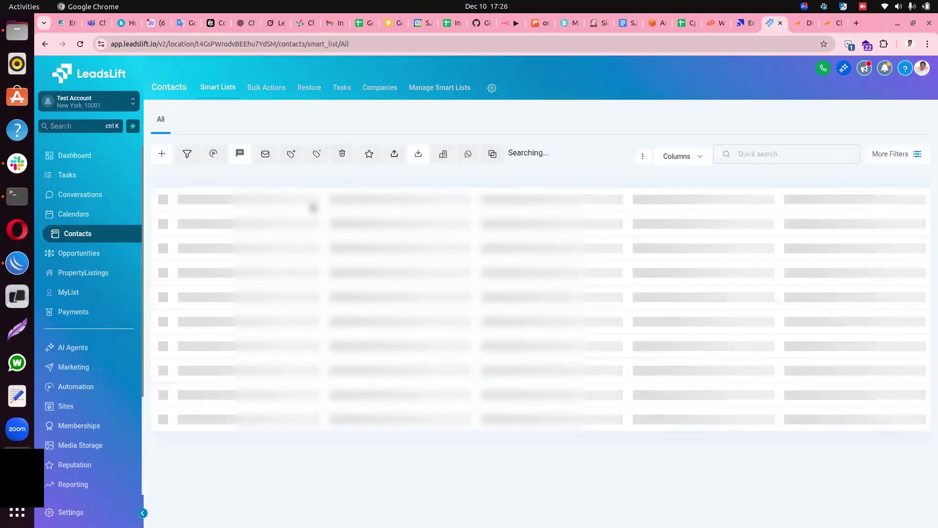
{"action": "left_click", "coordinate": [162, 153]}
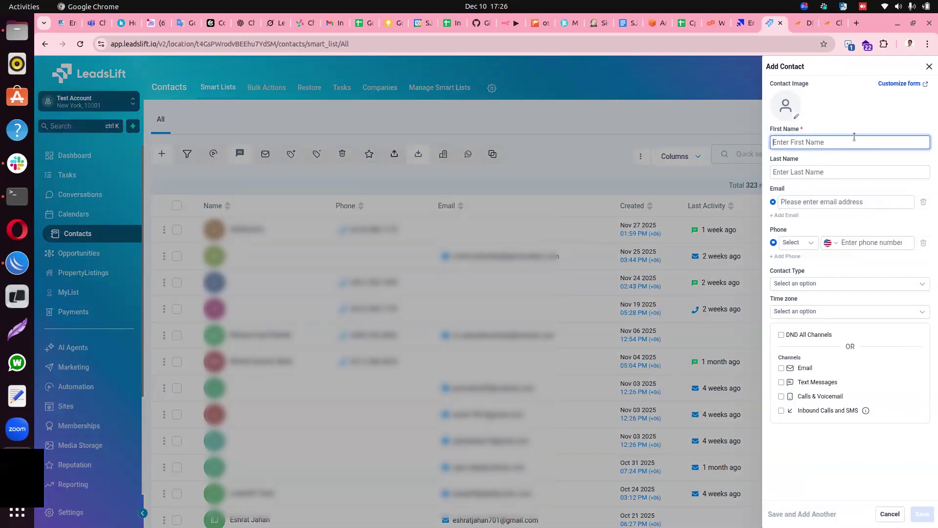
Save a new contact with the person's first name, last name and email address, then return to All contacts.
{"action": "key", "text": "Tab"}
{"action": "key", "text": "Tab"}
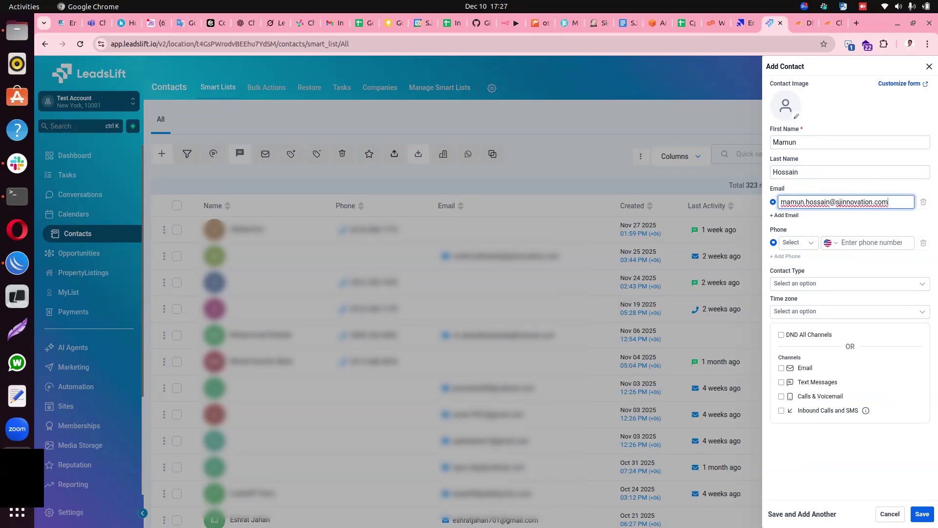
{"action": "left_click", "coordinate": [922, 515]}
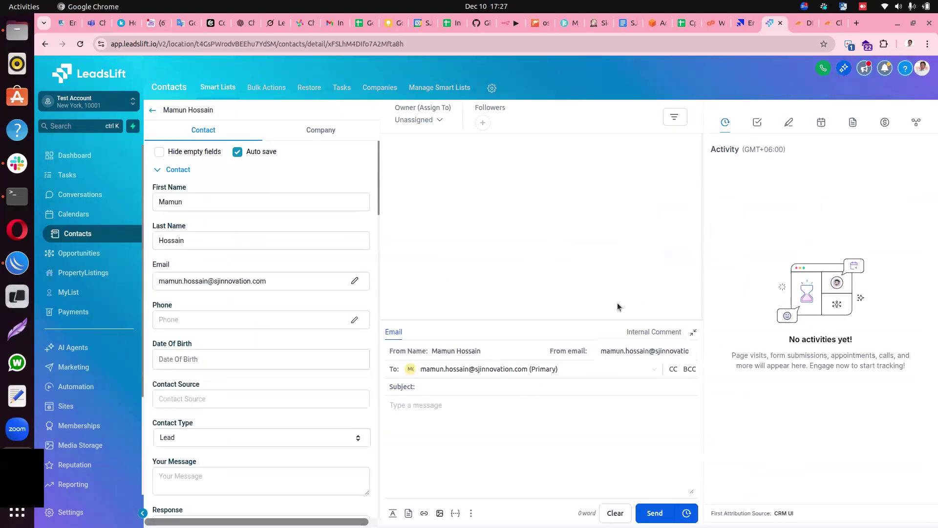
{"action": "left_click", "coordinate": [151, 111]}
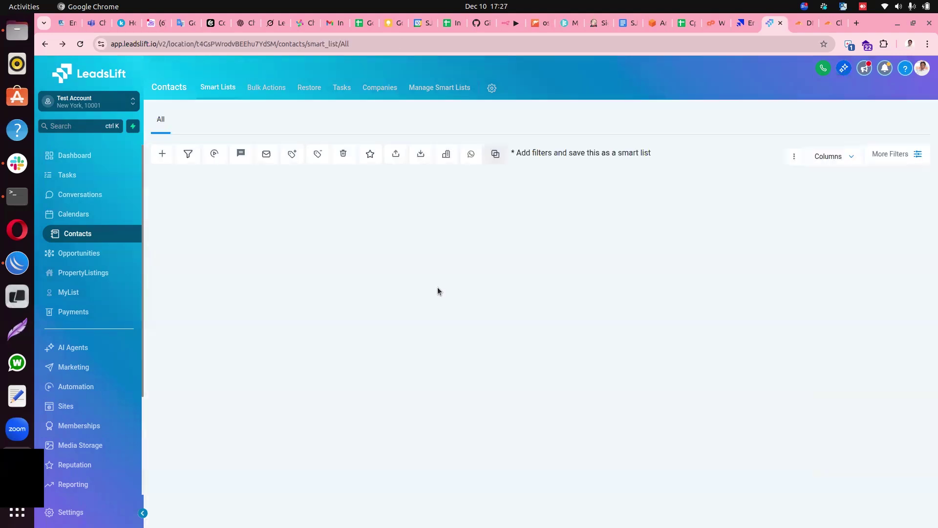
Search the contacts for the new contact's first name, tick its row, and start a bulk email.
{"action": "left_click", "coordinate": [743, 157]}
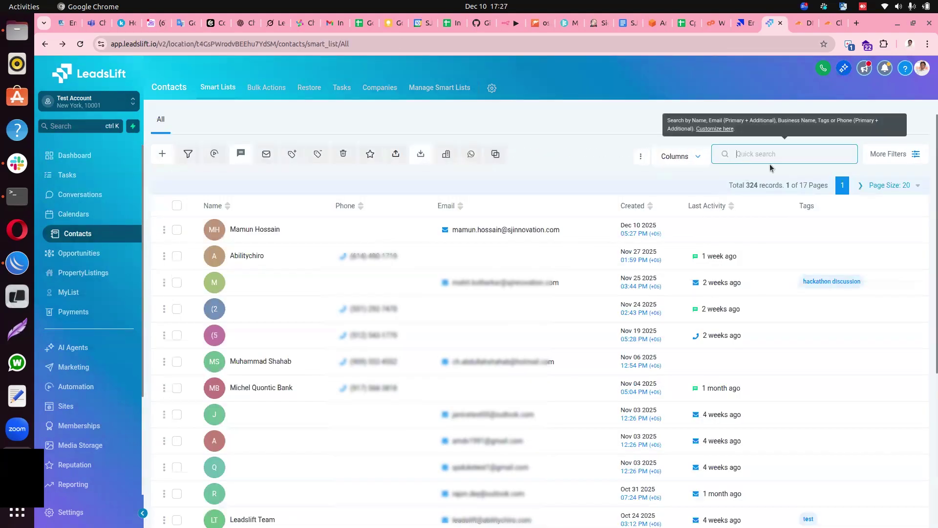
{"action": "type", "text": "mamun"}
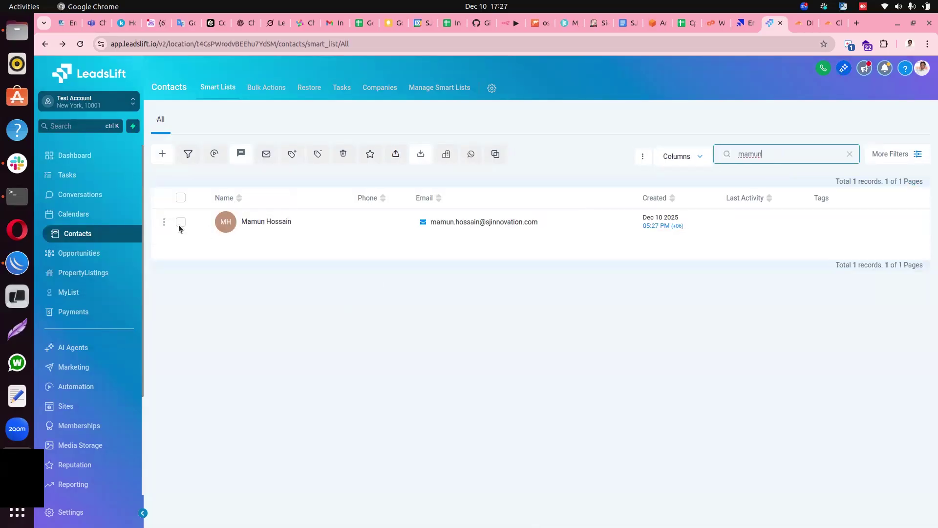
{"action": "left_click", "coordinate": [180, 223]}
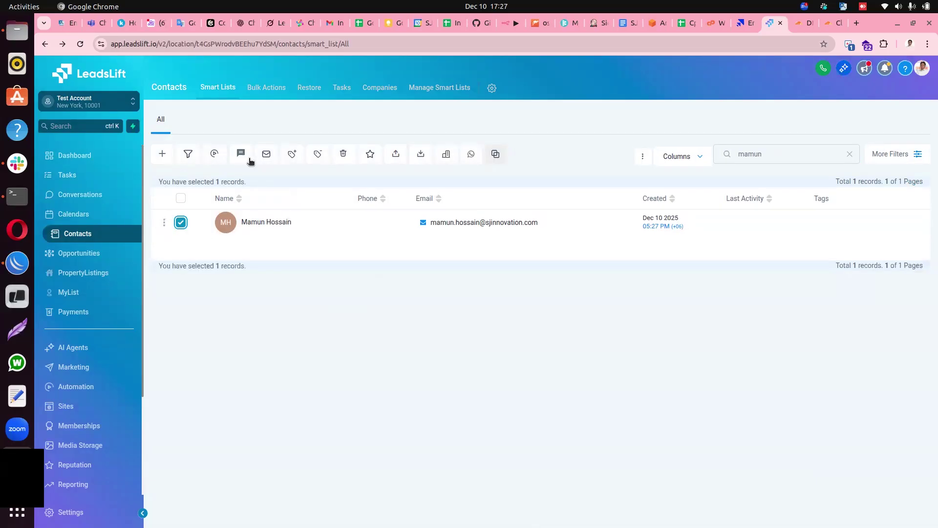
{"action": "left_click", "coordinate": [267, 155]}
{"action": "scroll", "coordinate": [486, 288], "scroll_direction": "down", "scroll_amount": 2}
{"action": "scroll", "coordinate": [489, 266], "scroll_direction": "up", "scroll_amount": 2}
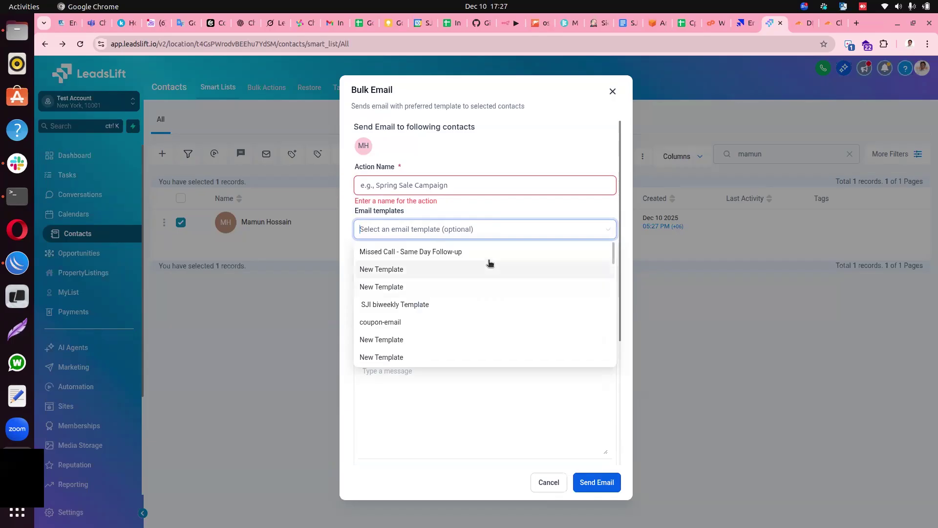
Name the bulk email action 'Test Email' and choose the SJI biweekly Template.
{"action": "left_click", "coordinate": [480, 204]}
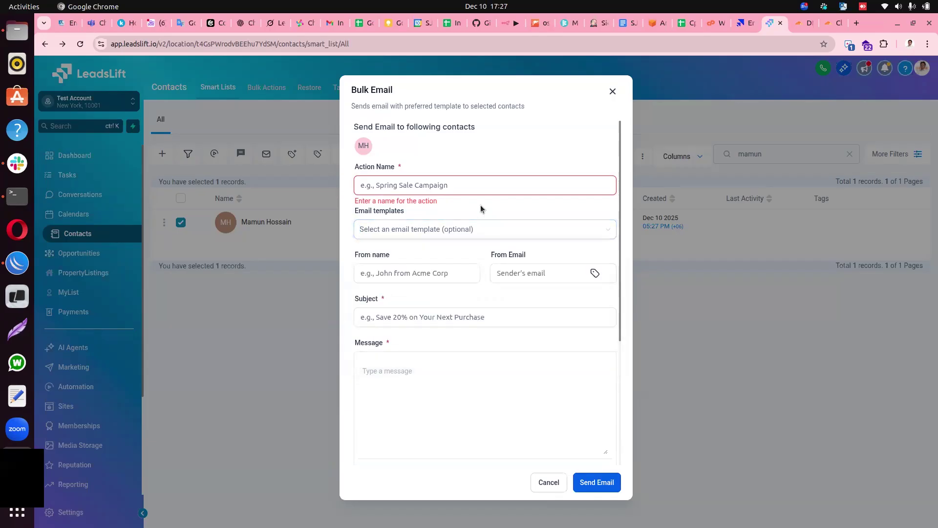
{"action": "left_click", "coordinate": [464, 186]}
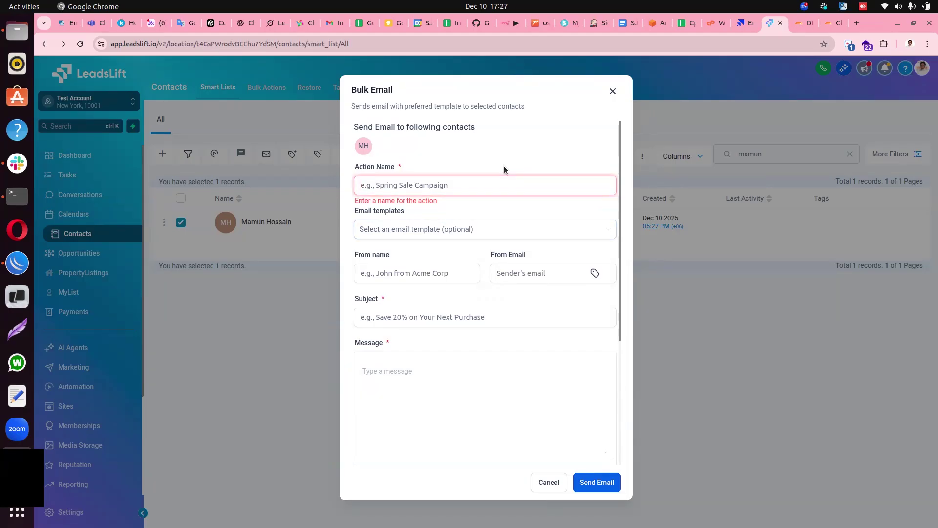
{"action": "type", "text": "Test Email"}
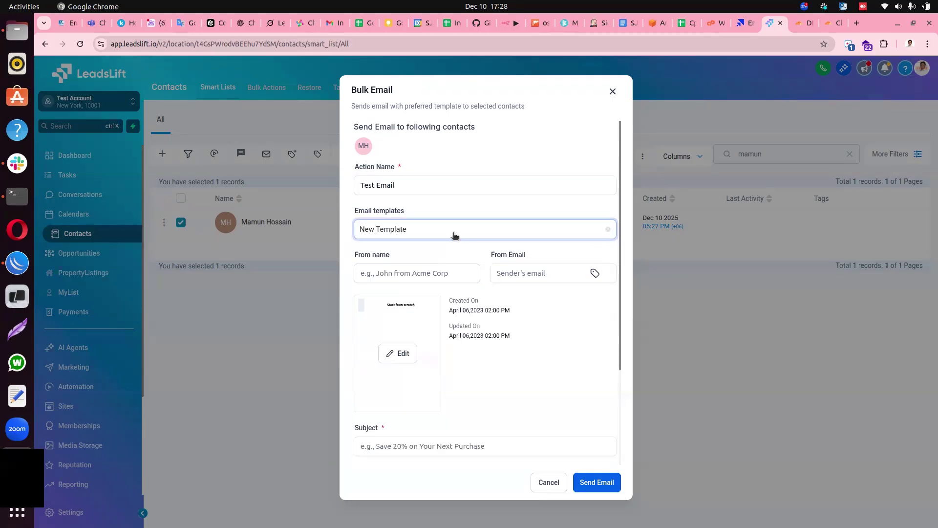
{"action": "left_click", "coordinate": [447, 230]}
{"action": "left_click", "coordinate": [413, 304]}
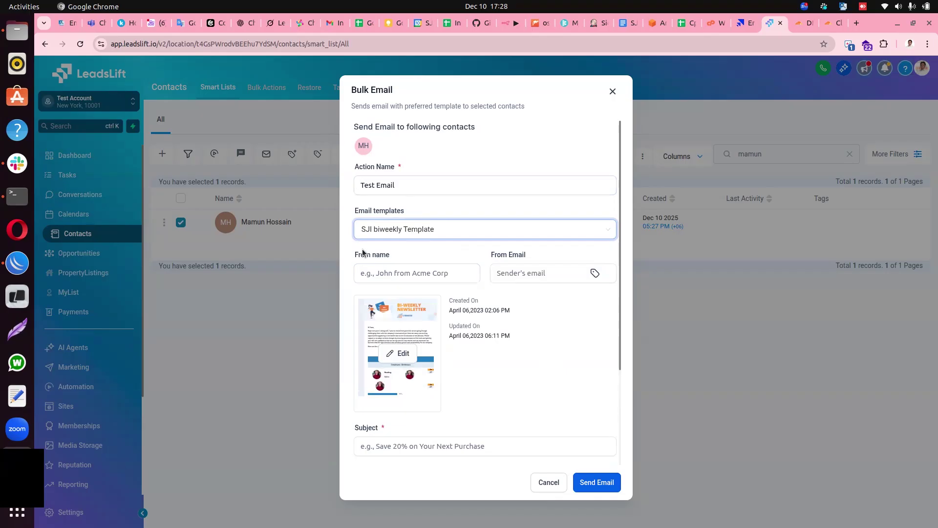
{"action": "left_click_drag", "start_coordinate": [362, 252], "coordinate": [387, 255]}
{"action": "left_click_drag", "start_coordinate": [497, 255], "coordinate": [533, 256]}
{"action": "left_click", "coordinate": [498, 256]}
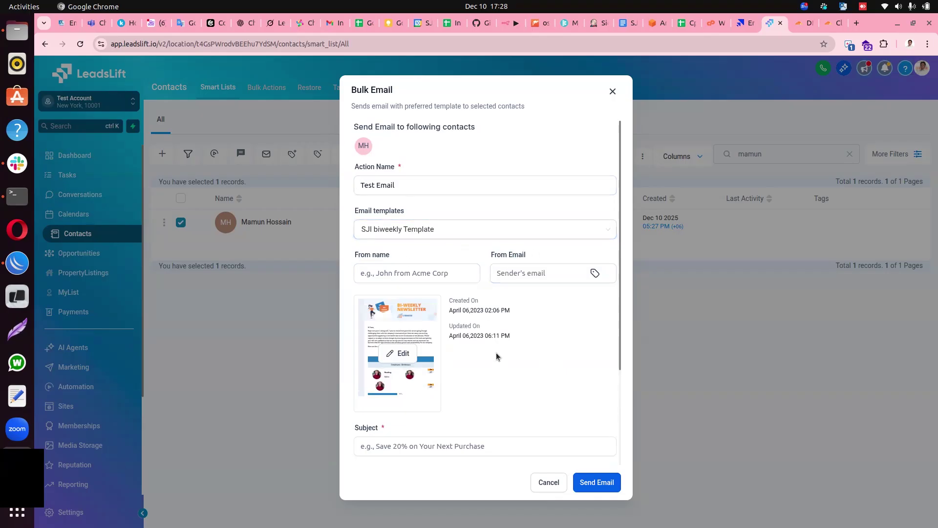
{"action": "scroll", "coordinate": [497, 356], "scroll_direction": "down", "scroll_amount": 3}
Enter subject 'Test Email', confirm contact consent, and send the bulk email.
{"action": "left_click", "coordinate": [413, 313]}
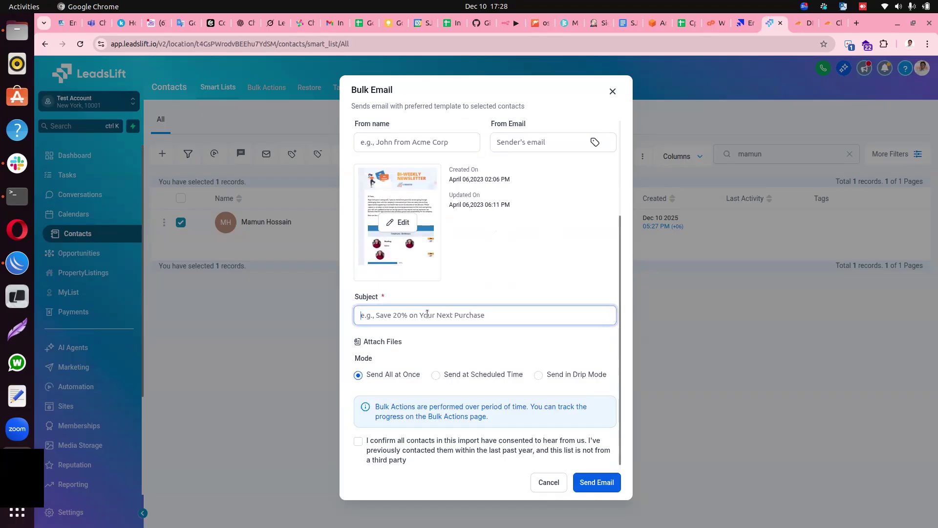
{"action": "type", "text": "Test Email"}
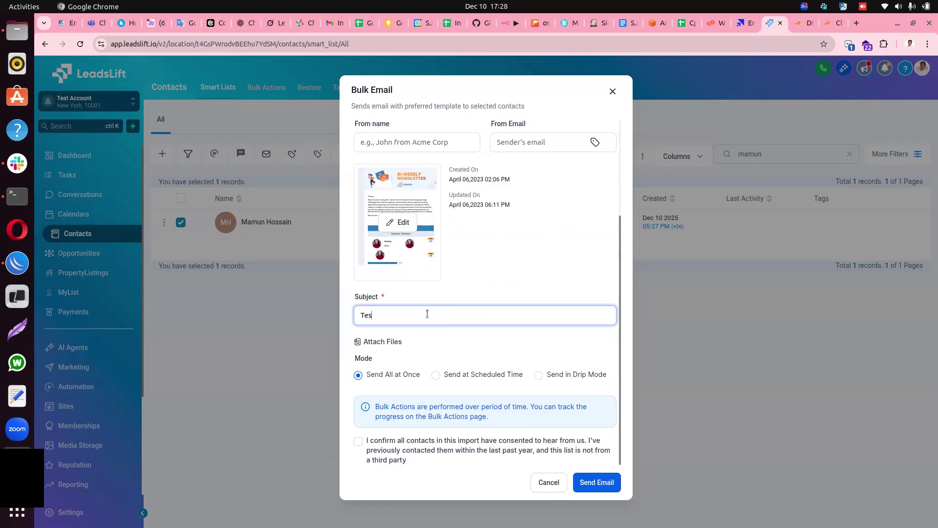
{"action": "left_click", "coordinate": [370, 449]}
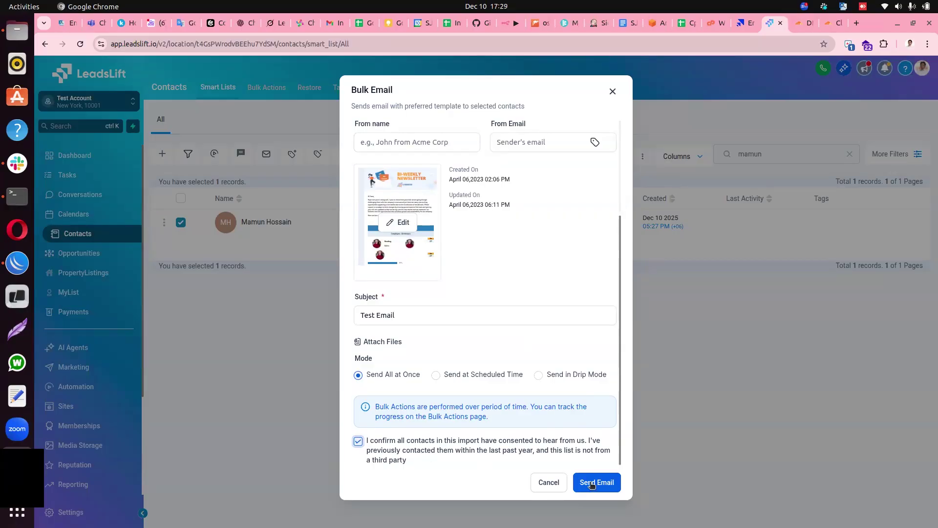
{"action": "left_click", "coordinate": [592, 484]}
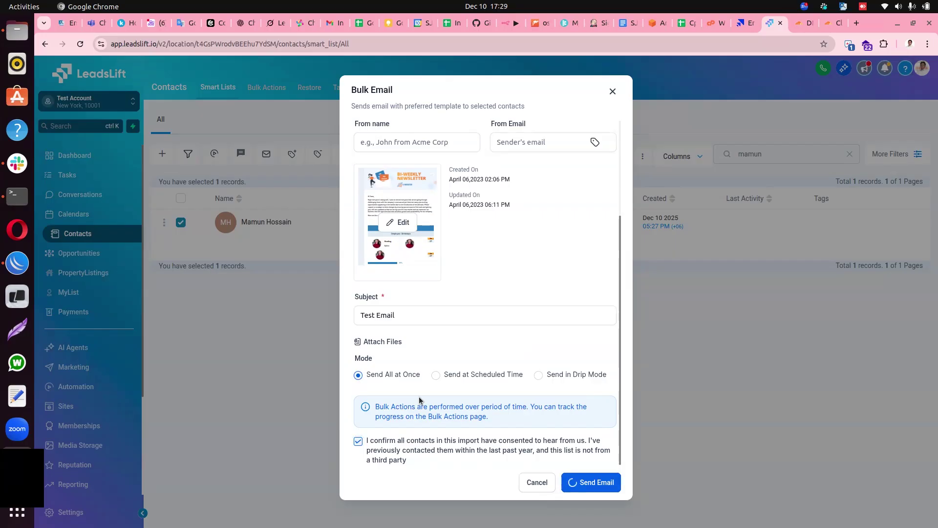
{"action": "left_click", "coordinate": [509, 315]}
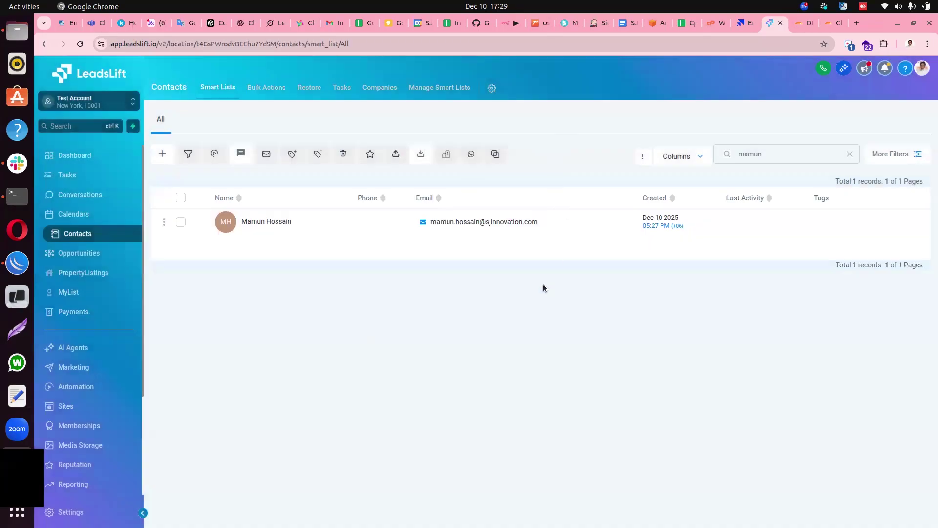
{"action": "left_click", "coordinate": [334, 23]}
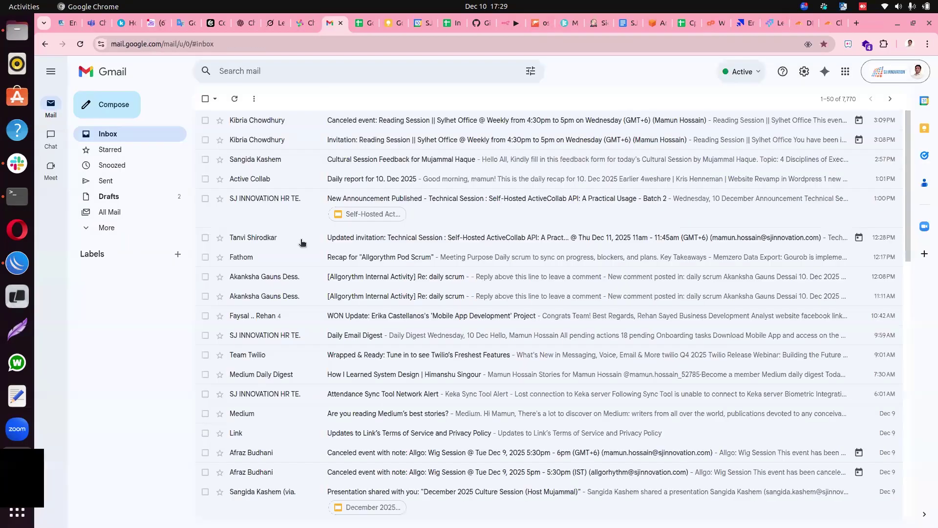
{"action": "left_click", "coordinate": [153, 132]}
{"action": "left_click", "coordinate": [390, 121]}
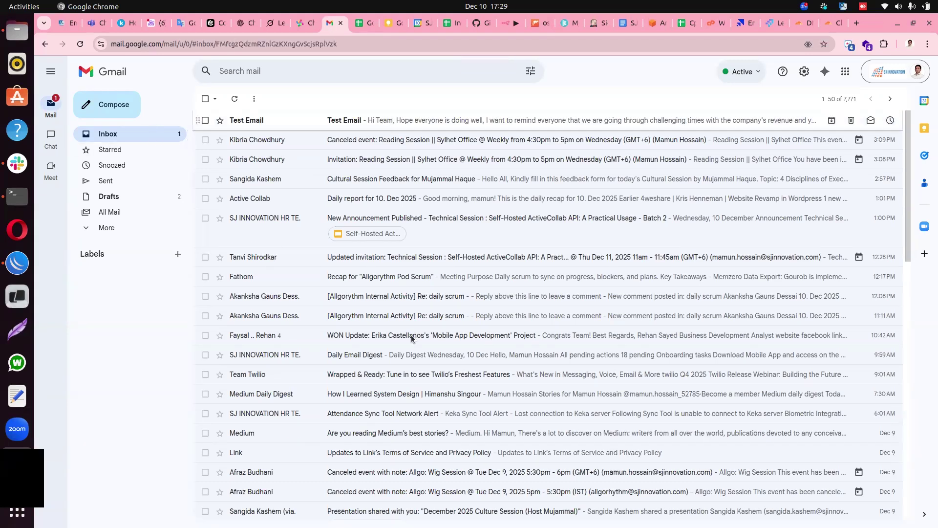
{"action": "scroll", "coordinate": [565, 340], "scroll_direction": "down", "scroll_amount": 3}
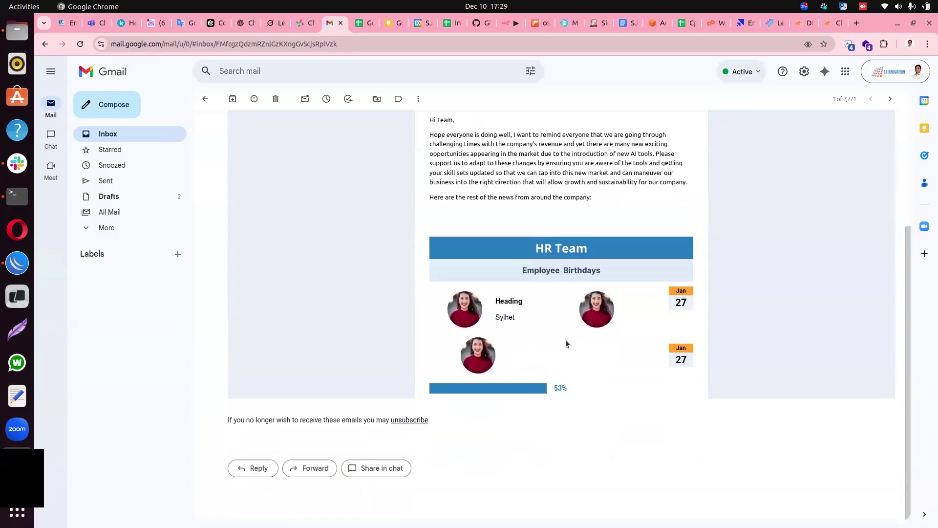
{"action": "scroll", "coordinate": [569, 370], "scroll_direction": "up", "scroll_amount": 3}
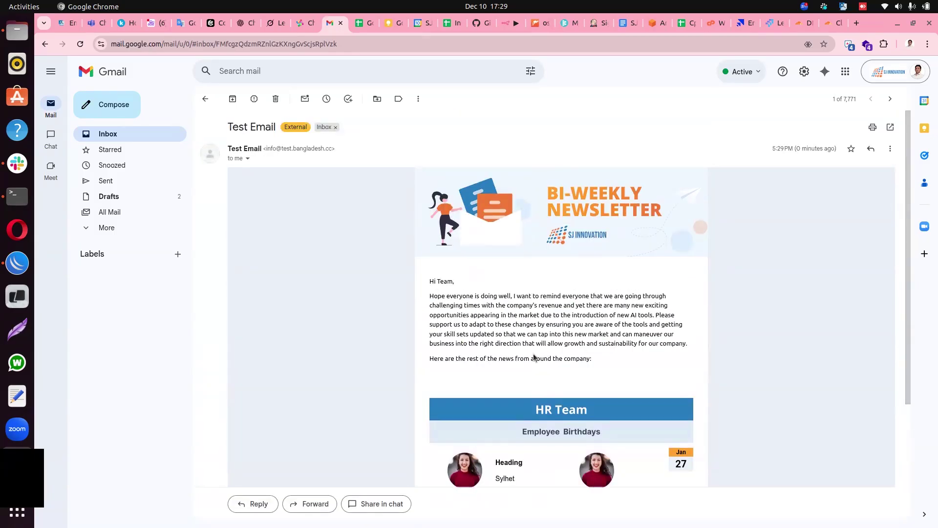
{"action": "left_click_drag", "start_coordinate": [226, 128], "coordinate": [331, 148]}
{"action": "left_click", "coordinate": [279, 130]}
{"action": "left_click", "coordinate": [319, 213]}
{"action": "scroll", "coordinate": [356, 254], "scroll_direction": "down", "scroll_amount": 5}
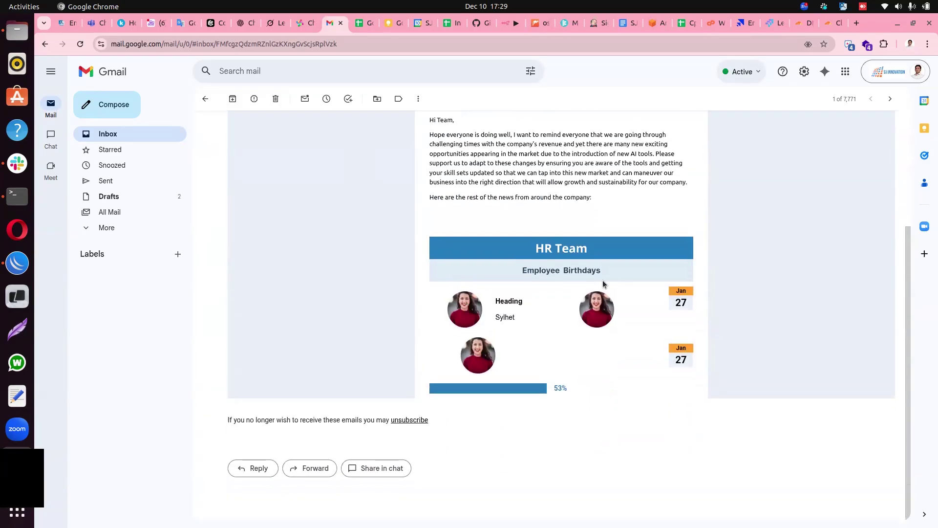
{"action": "scroll", "coordinate": [564, 338], "scroll_direction": "up", "scroll_amount": 5}
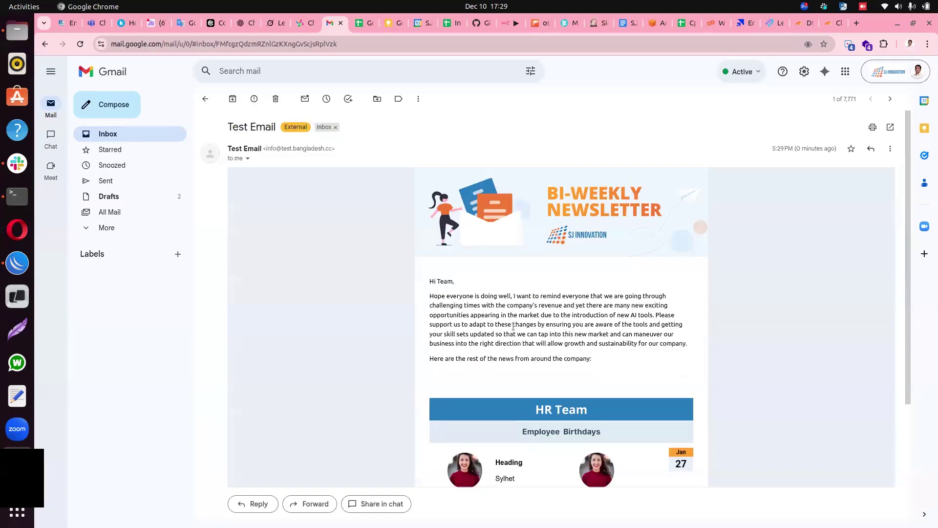
{"action": "left_click", "coordinate": [163, 139]}
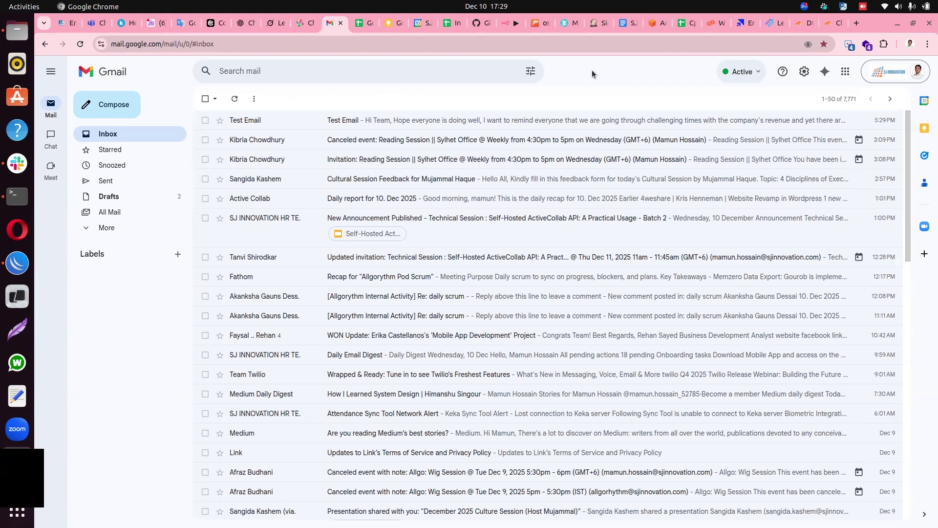
{"action": "left_click", "coordinate": [775, 23]}
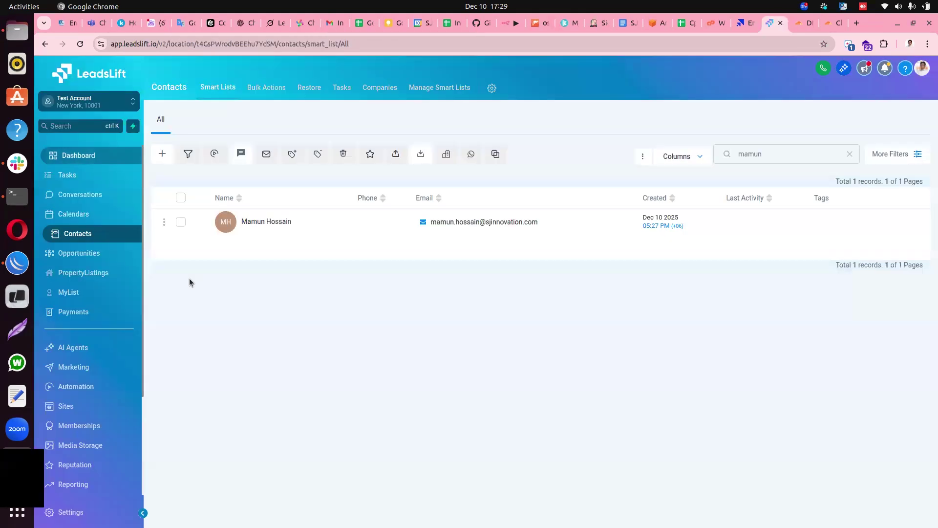